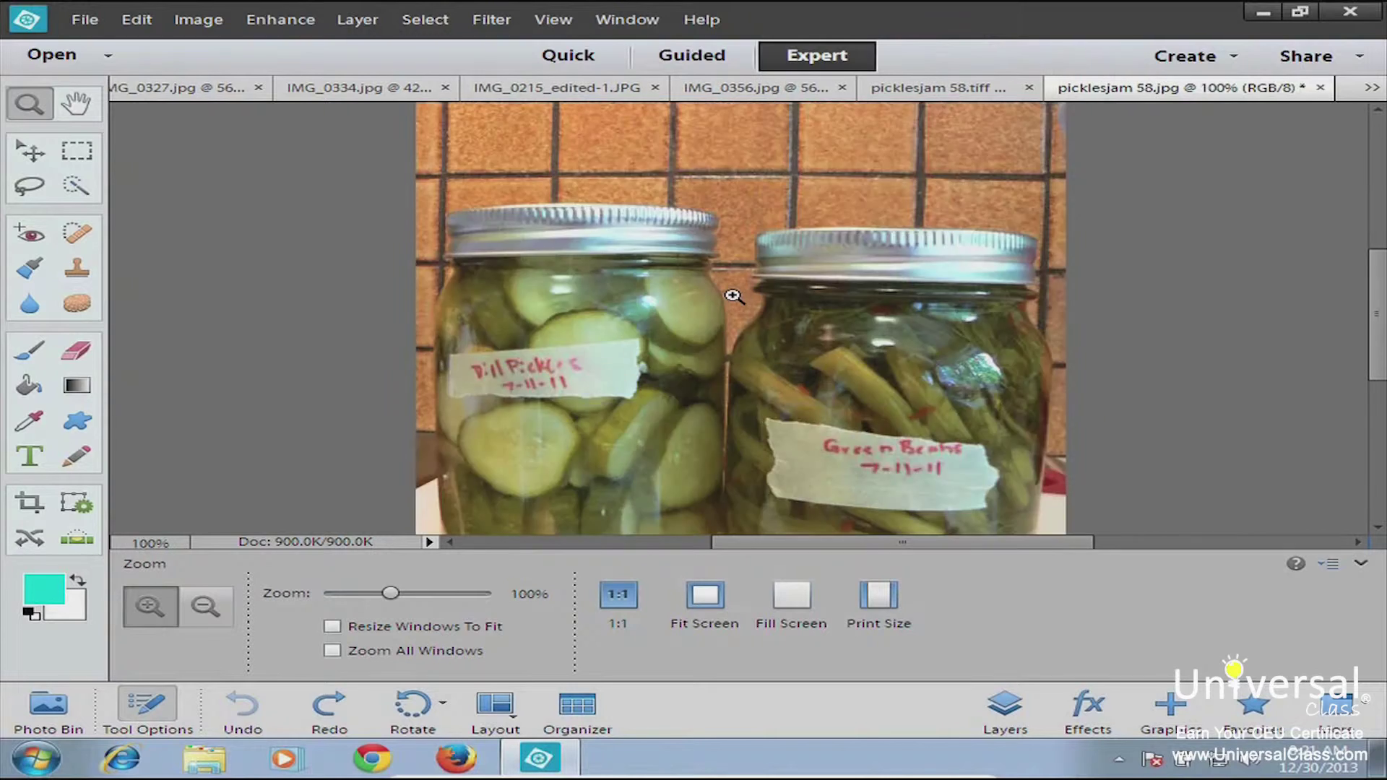
Examine the individual pixels between the two jars at 3200% magnification and return to a view of the whole photo.
click(733, 295)
click(734, 296)
click(734, 297)
click(734, 296)
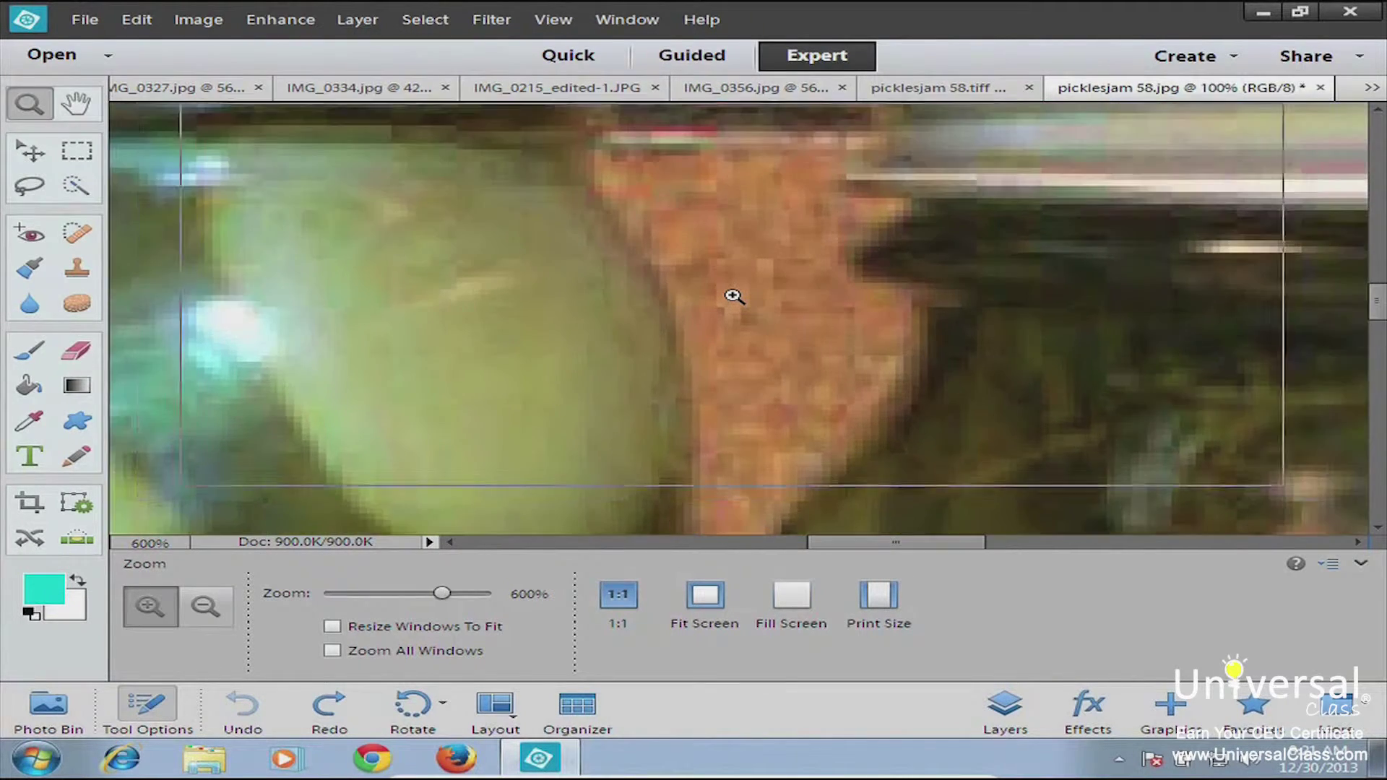
click(734, 296)
click(734, 296)
click(734, 296)
click(734, 296)
click(734, 296)
click(734, 296)
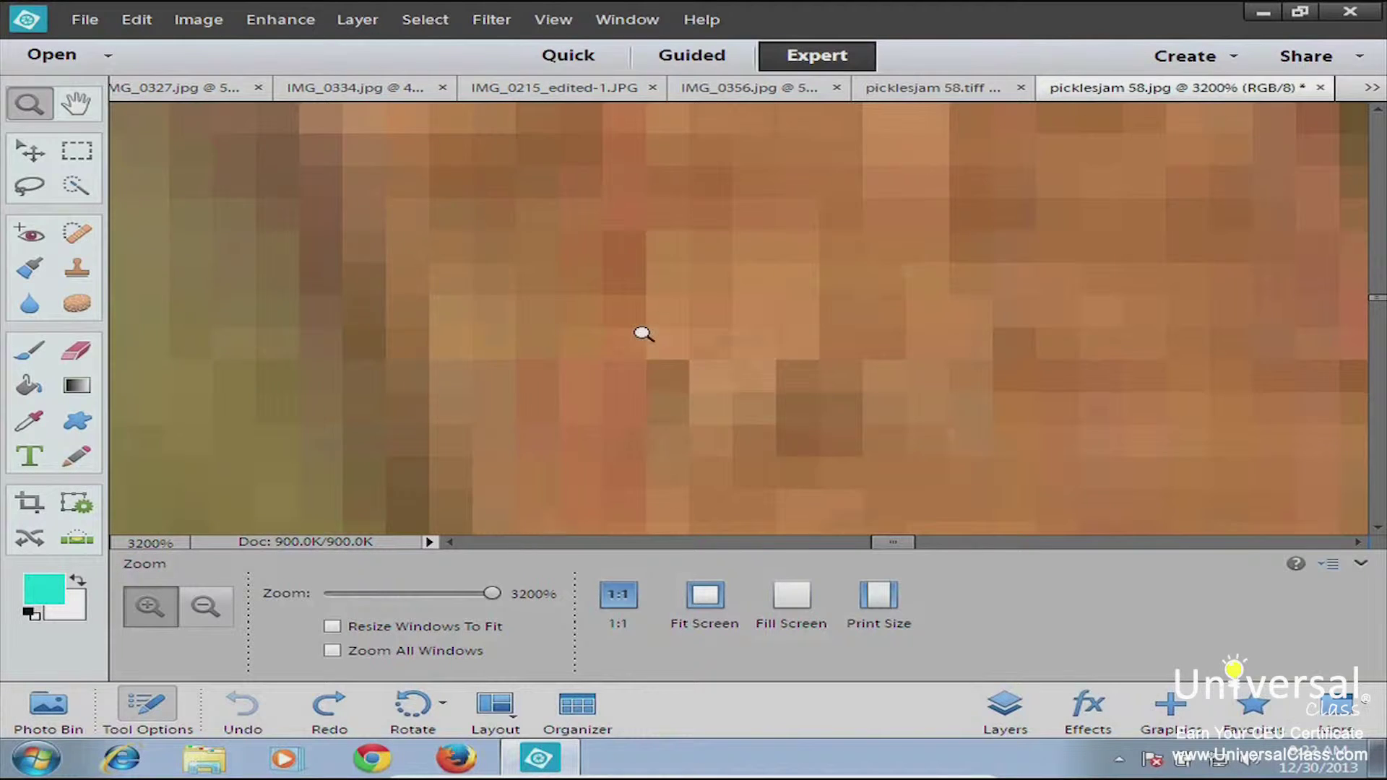
key(ctrl+0)
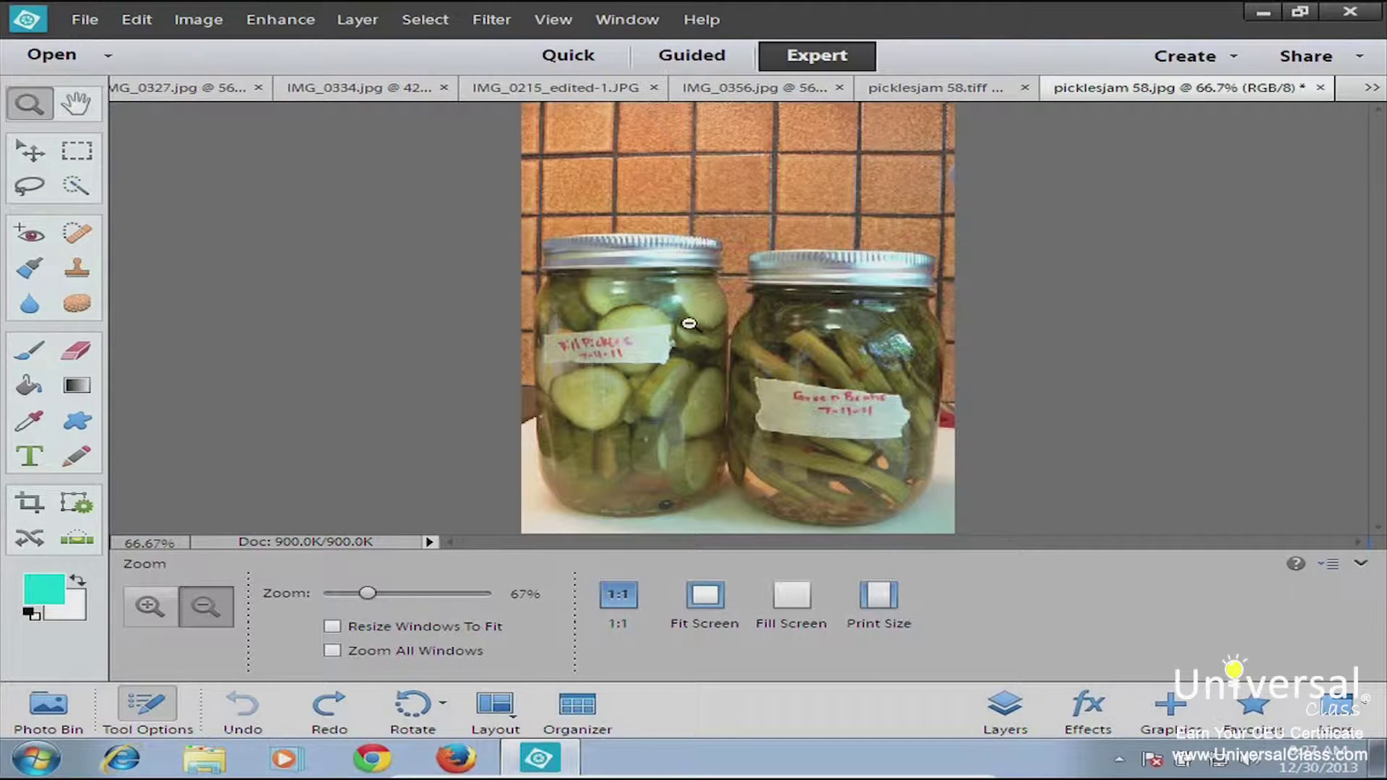
Choose RGB Color as the color mode of the pickle jar photo.
click(33, 161)
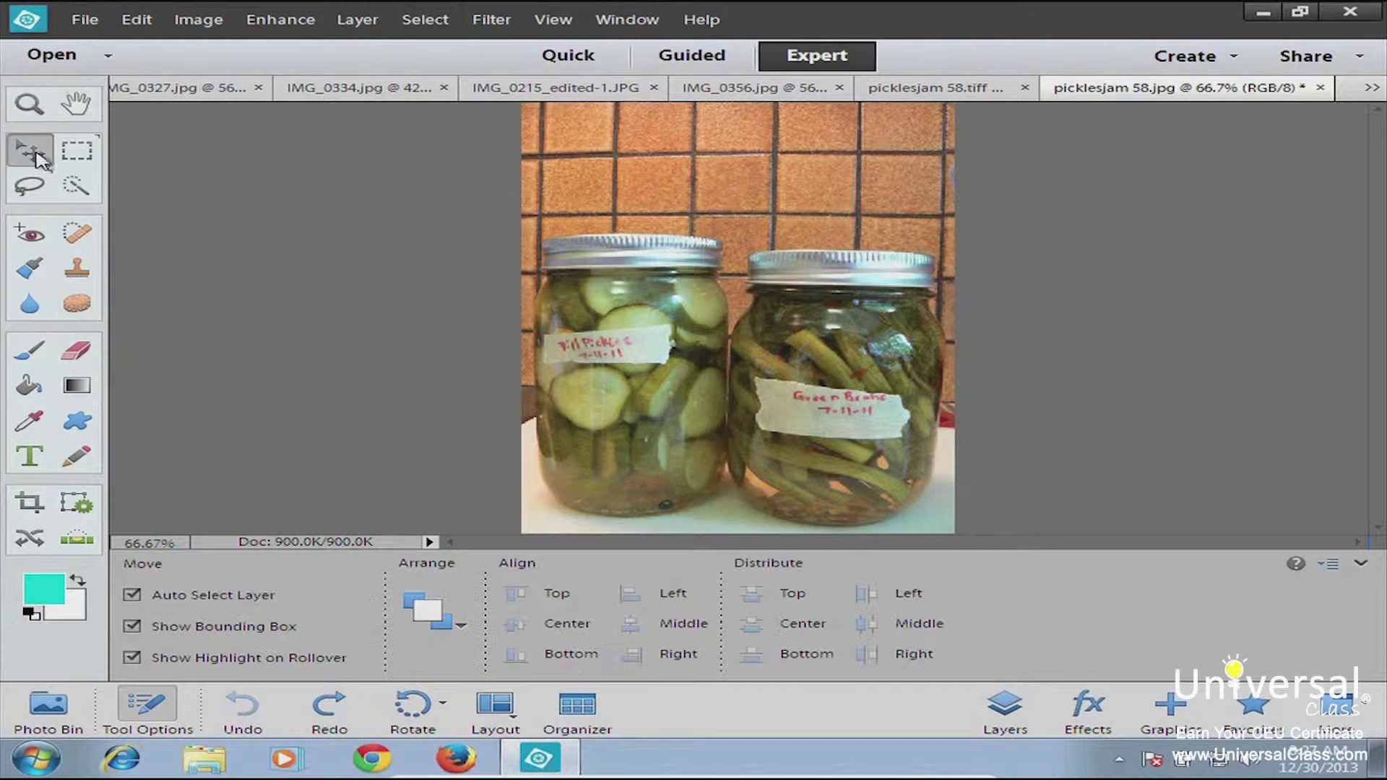
click(193, 24)
mouse_move(248, 180)
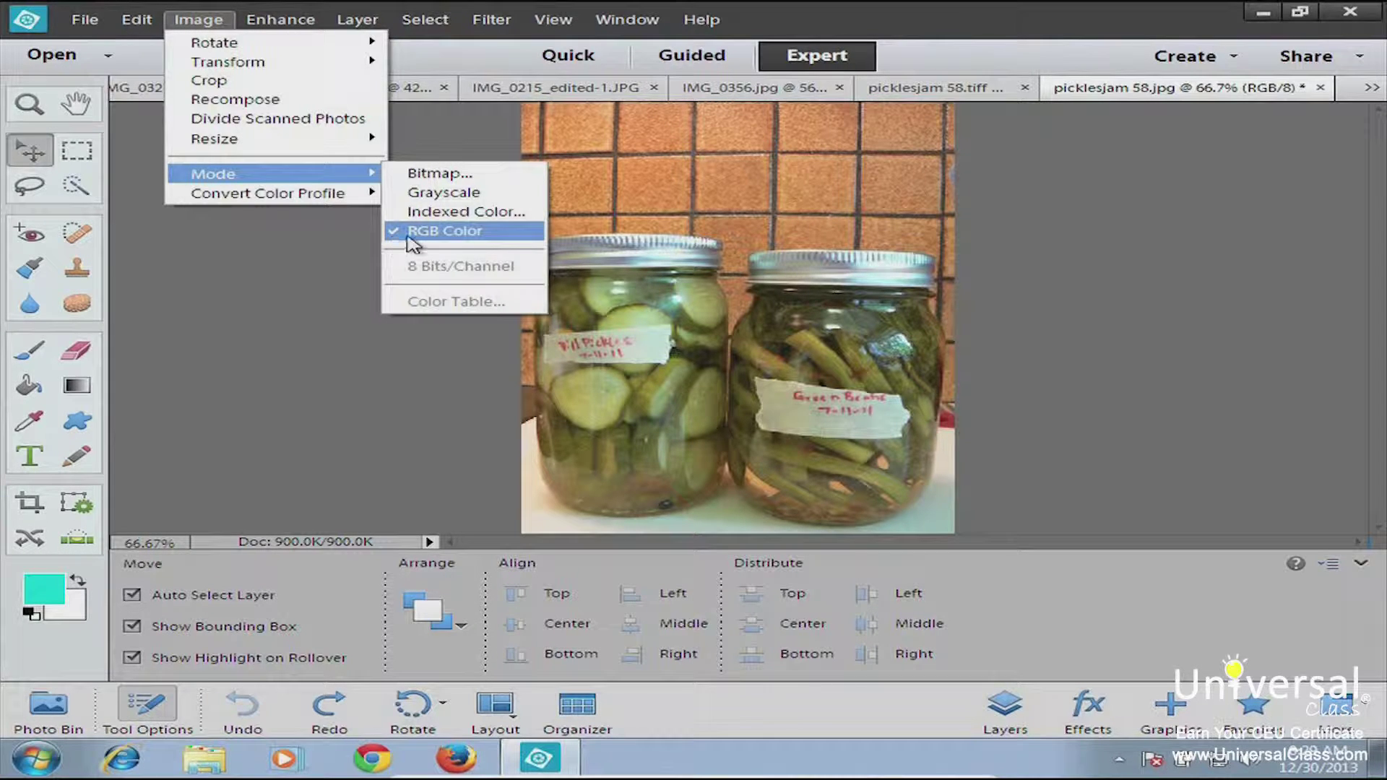
click(475, 235)
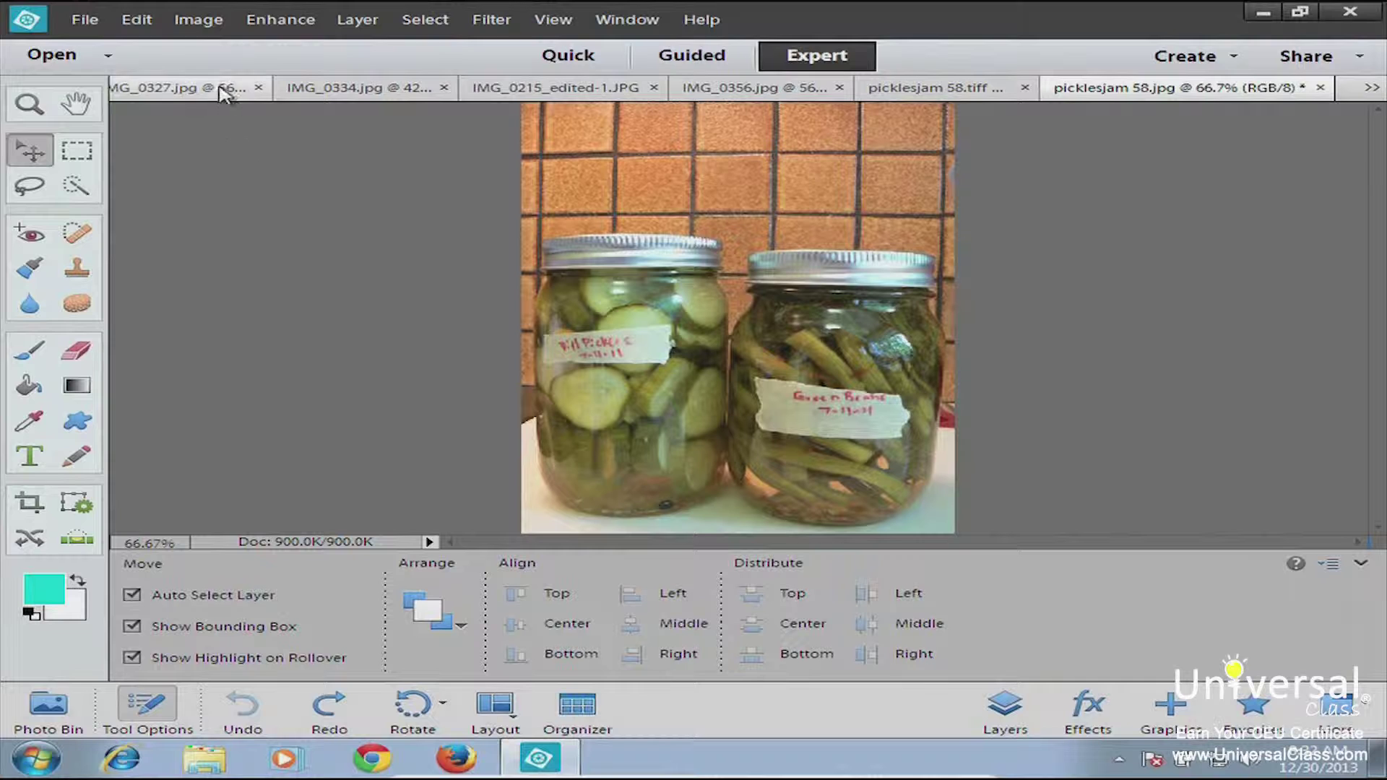
Convert the photo to Indexed Color with the Local (Selective) palette, 256 colors and 75% diffusion dither.
click(199, 20)
mouse_move(224, 176)
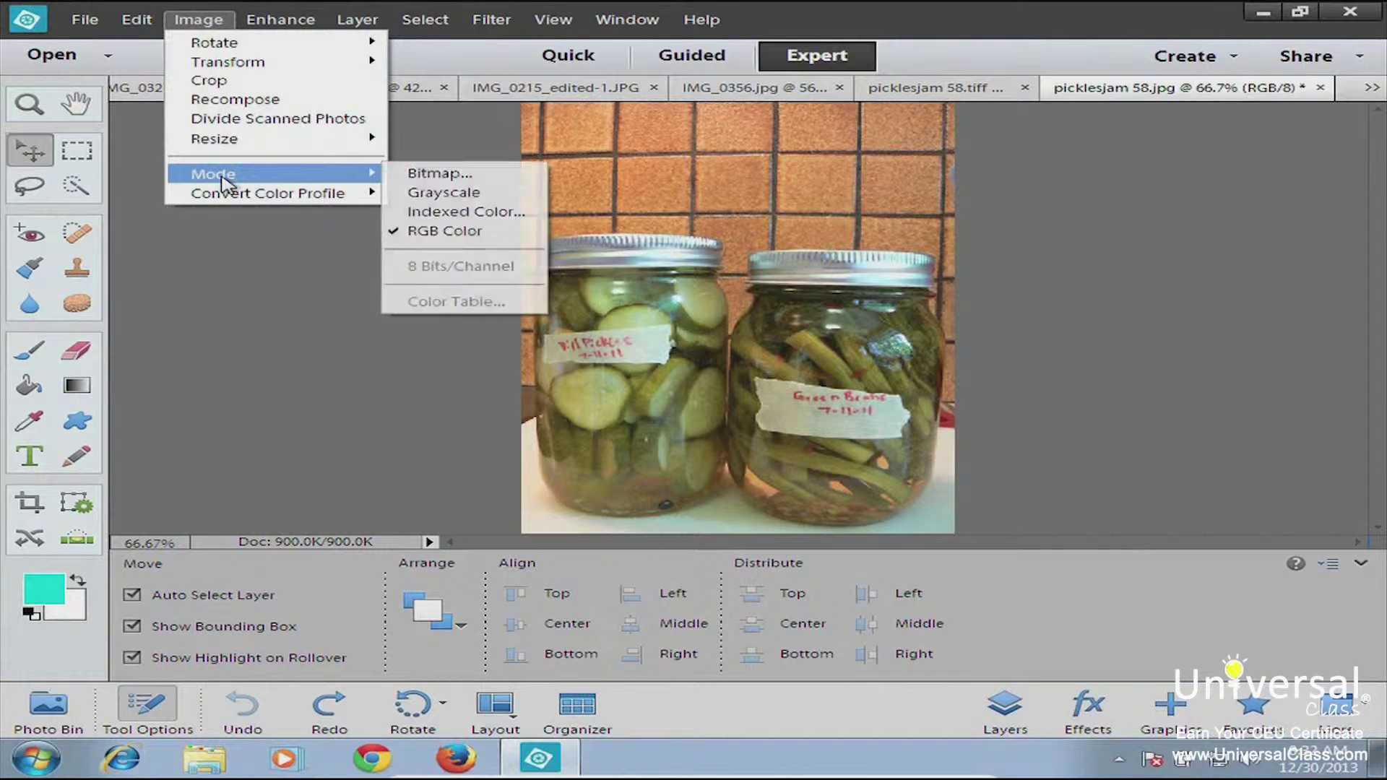
click(466, 213)
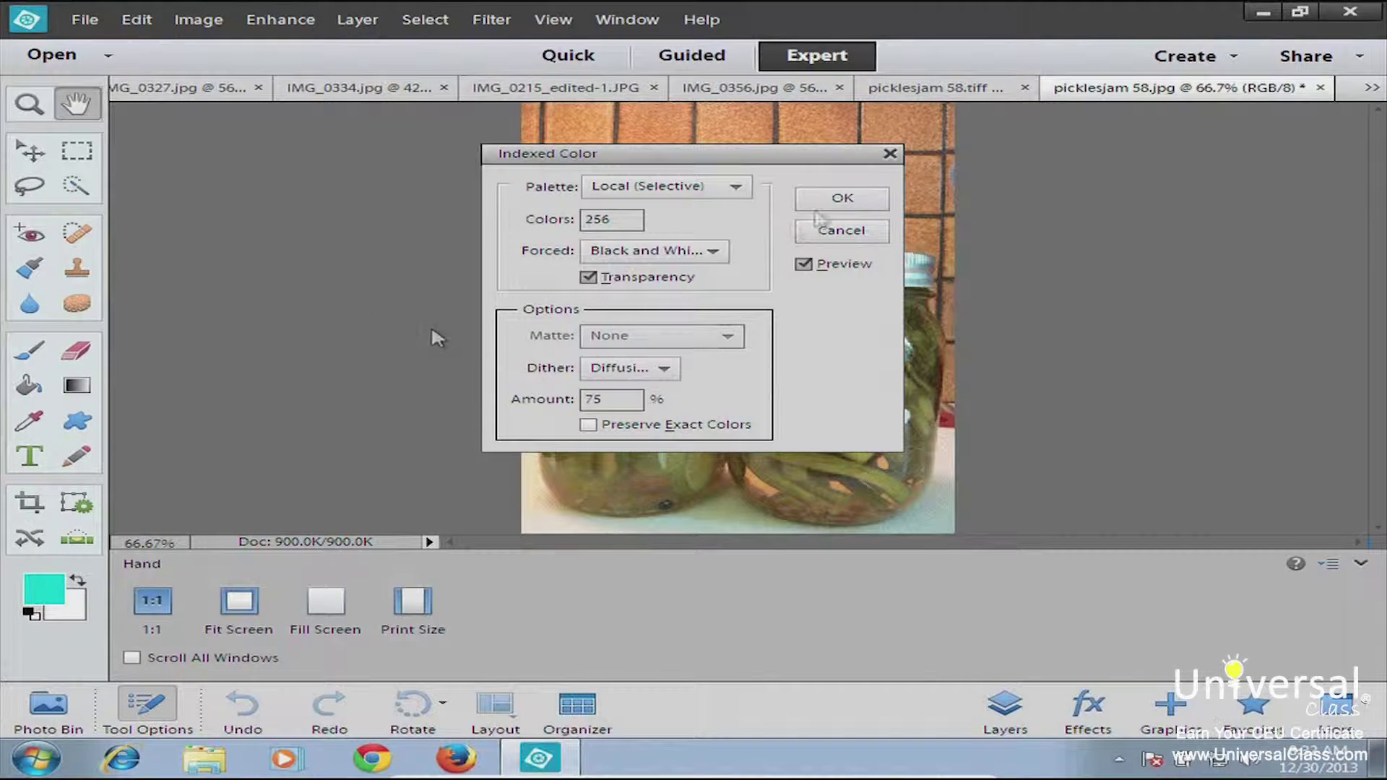
click(818, 205)
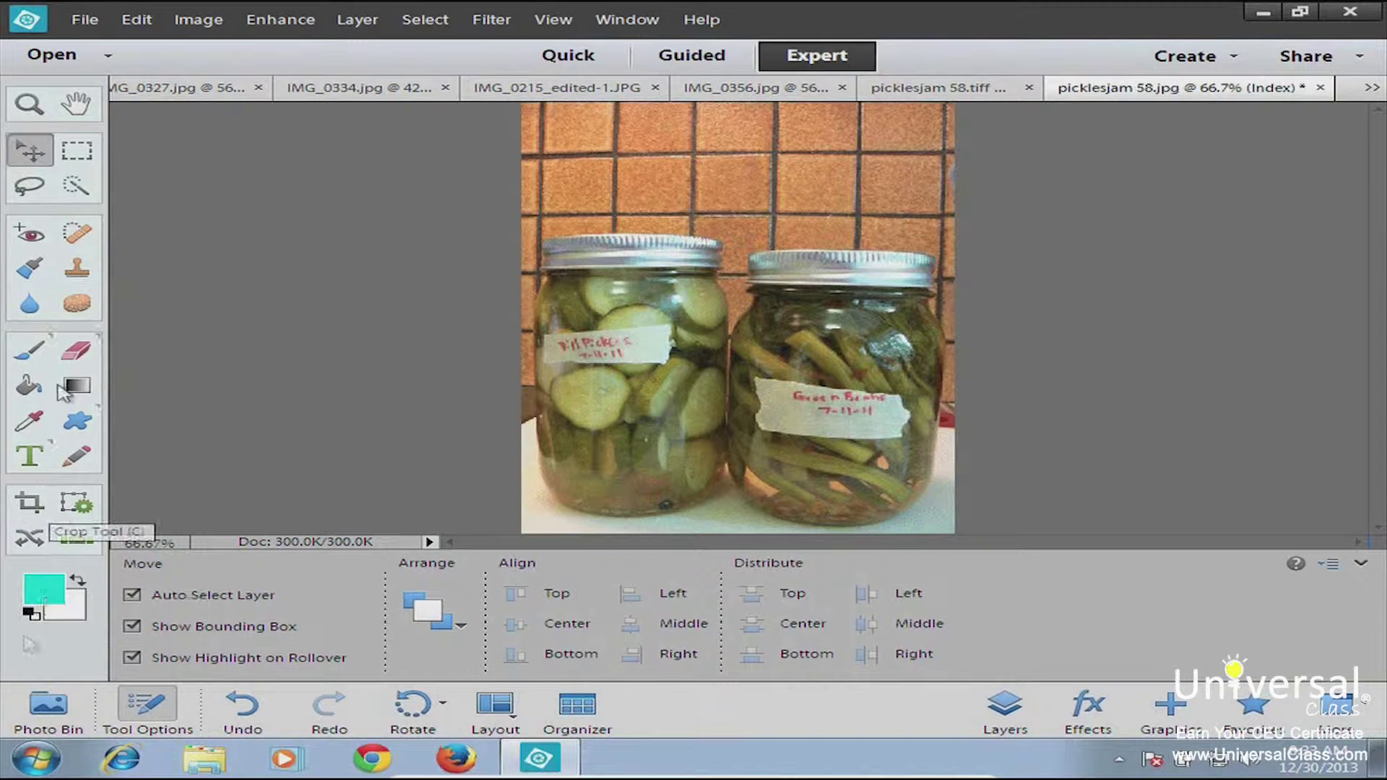
Paint freehand 13 px brush strokes on the tiles above the jars, first in turquoise and again with the foreground color set to 167675.
click(32, 351)
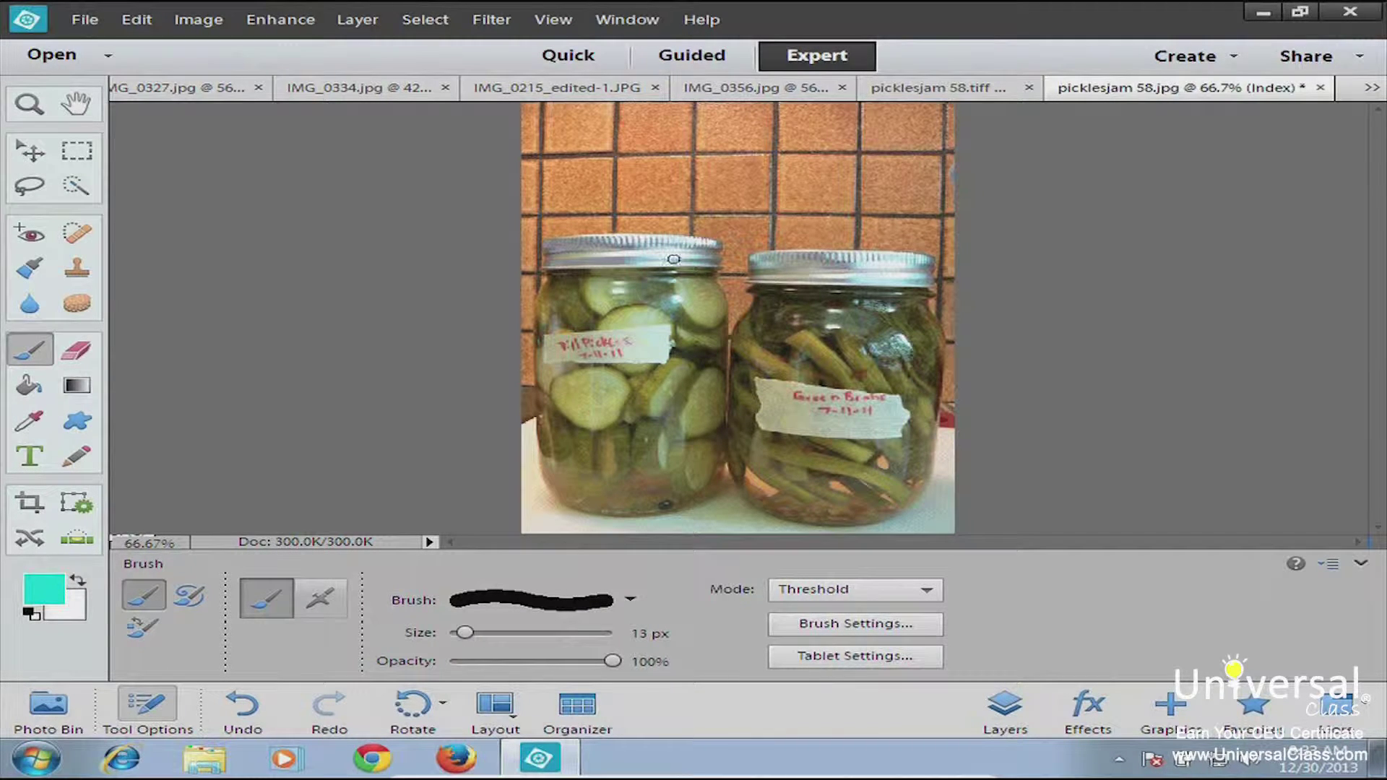
mouse_move(687, 186)
mouse_down()
mouse_move(776, 155)
mouse_move(806, 171)
mouse_move(839, 150)
mouse_move(768, 131)
mouse_move(648, 182)
mouse_move(663, 210)
mouse_move(767, 212)
mouse_move(809, 236)
mouse_move(856, 186)
mouse_up()
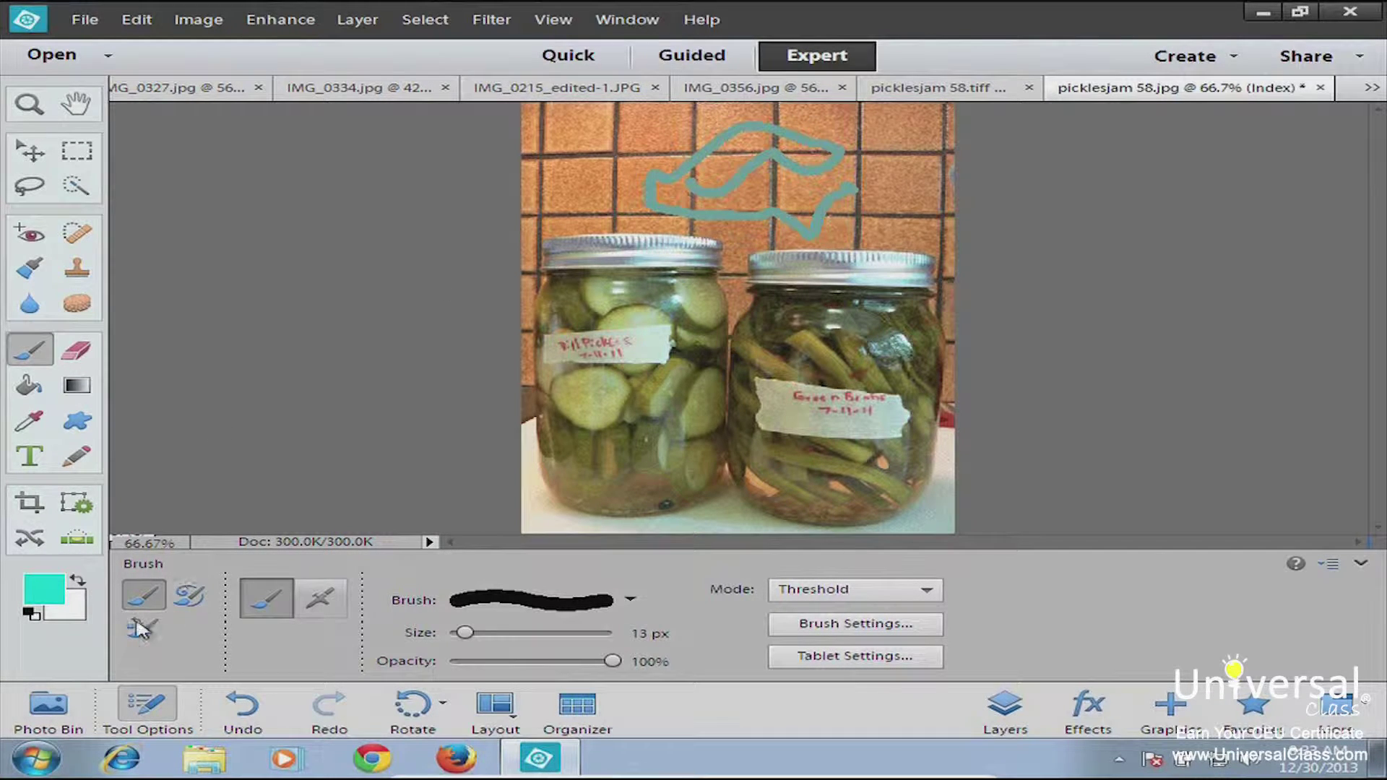
click(44, 589)
click(408, 339)
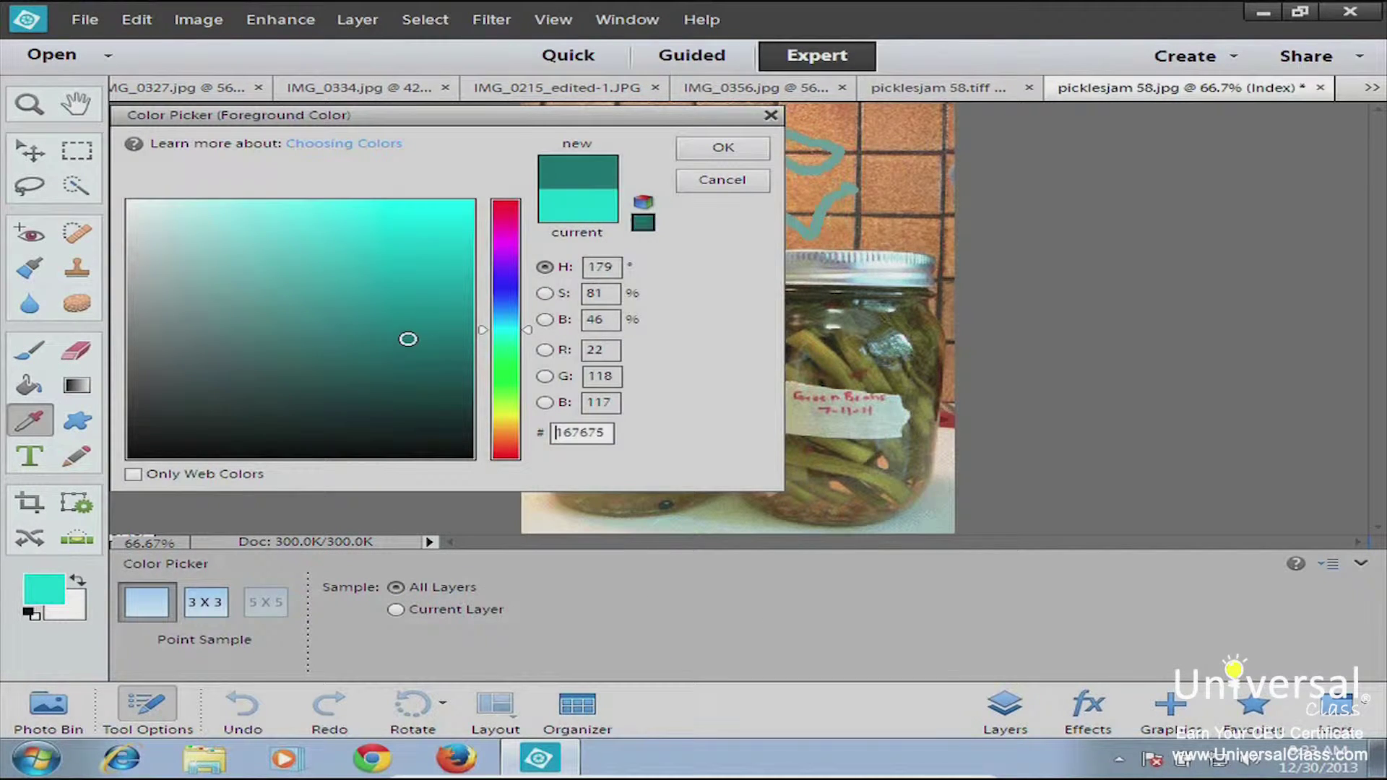
click(708, 152)
mouse_move(752, 192)
mouse_down()
mouse_move(680, 185)
mouse_move(757, 175)
mouse_move(778, 154)
mouse_move(702, 154)
mouse_up()
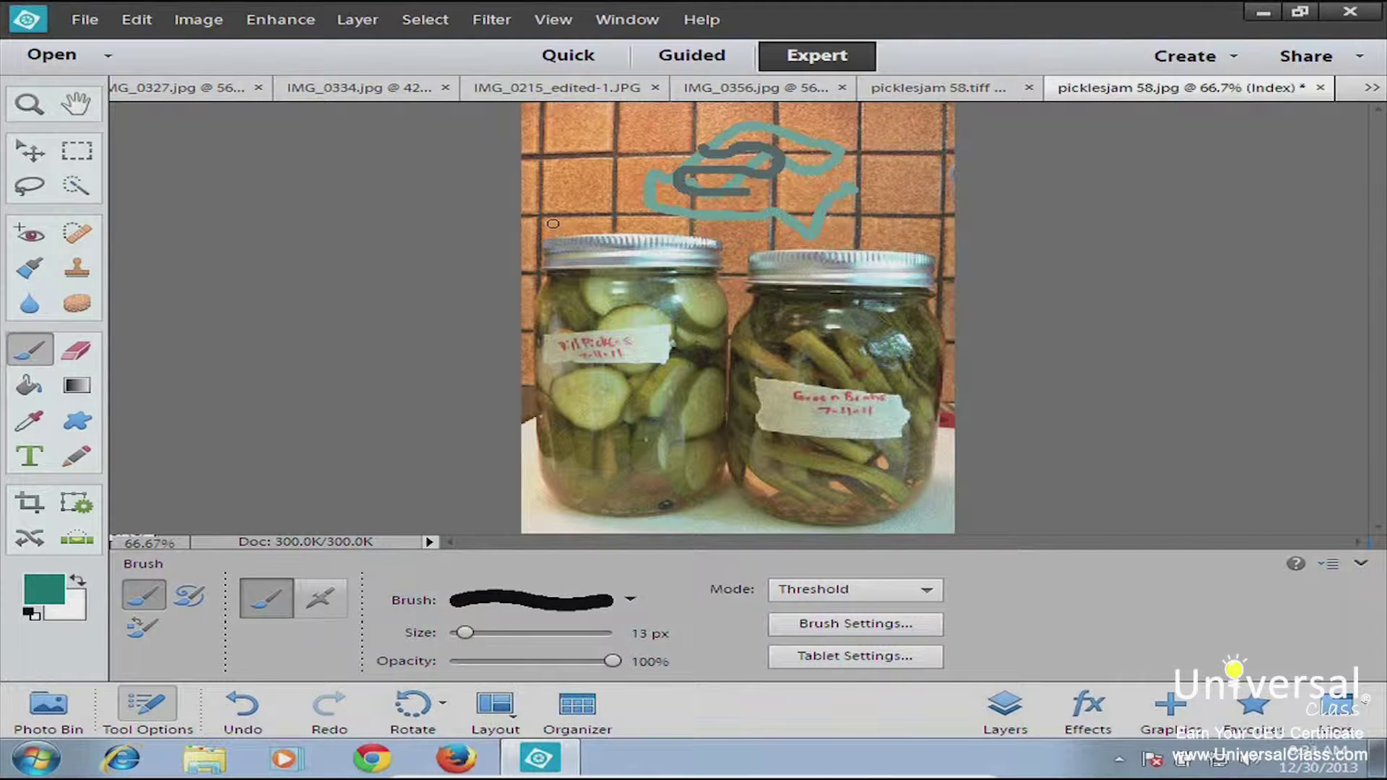
Undo both brush strokes on the tiles.
key(ctrl+z)
key(ctrl+z)
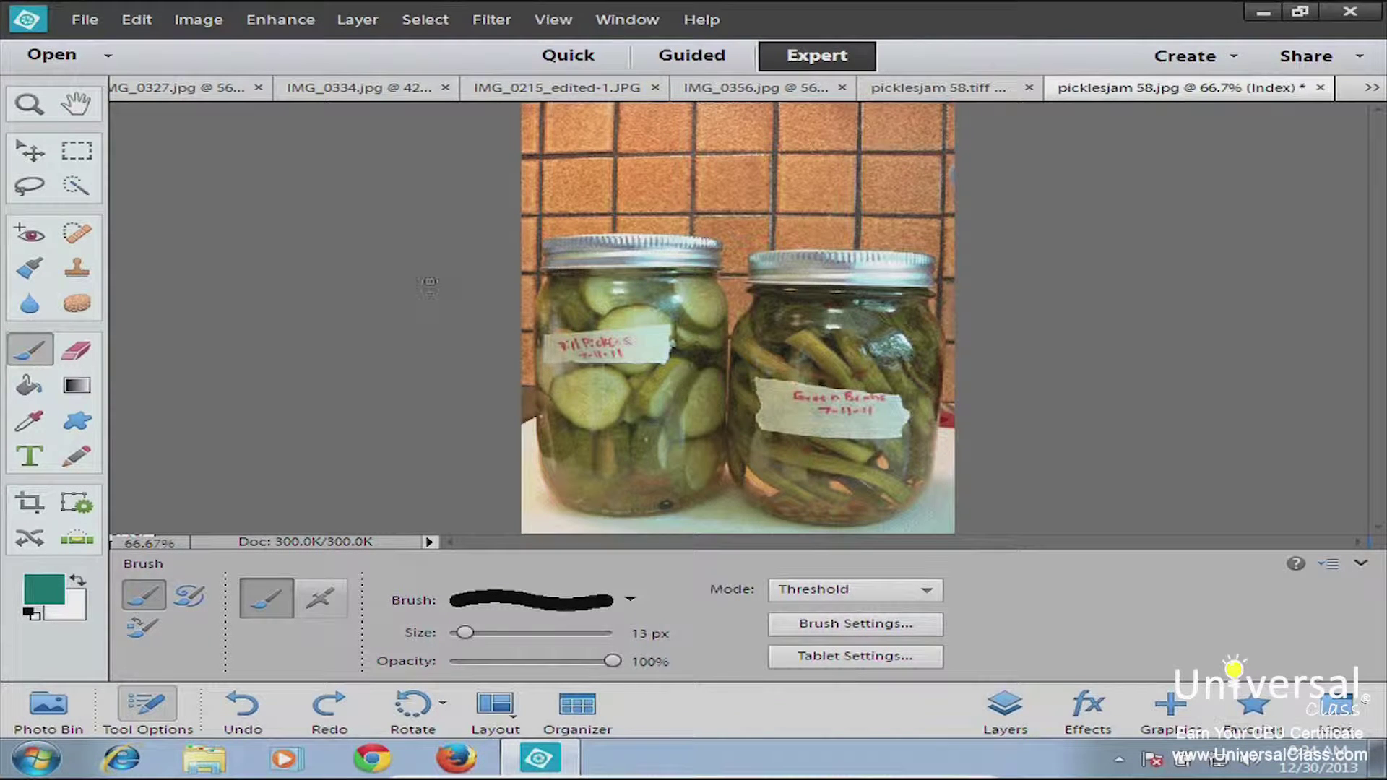
Convert the indexed image to Grayscale mode and discard its color information.
click(199, 19)
mouse_move(206, 174)
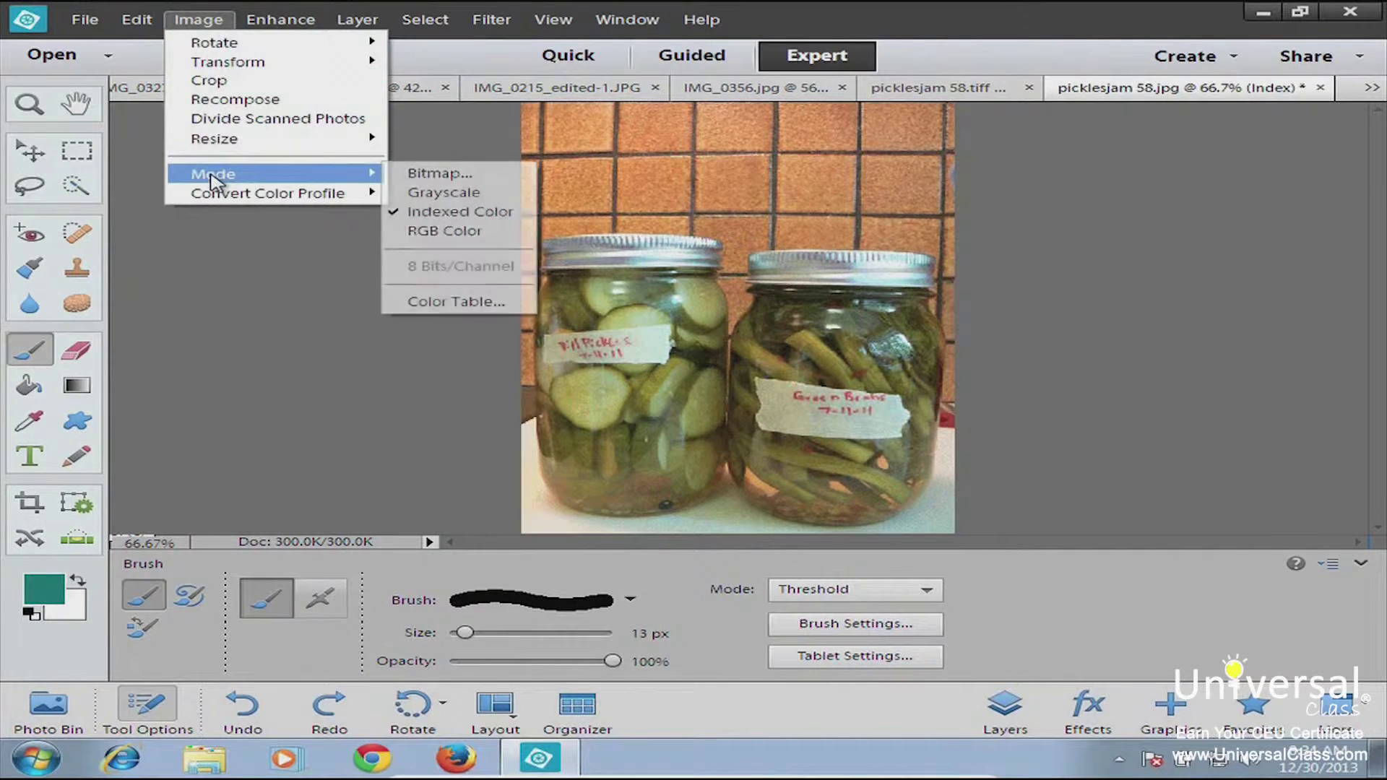
click(465, 194)
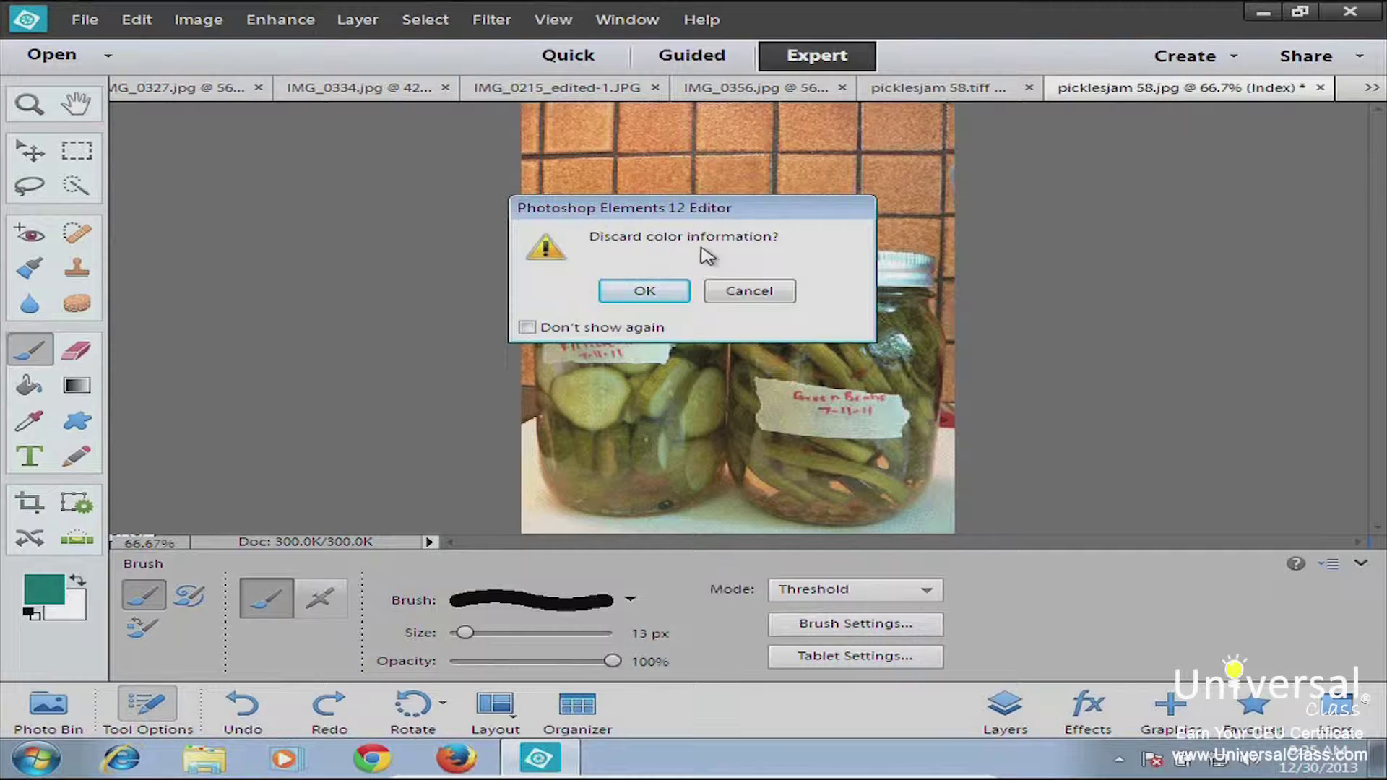
click(642, 294)
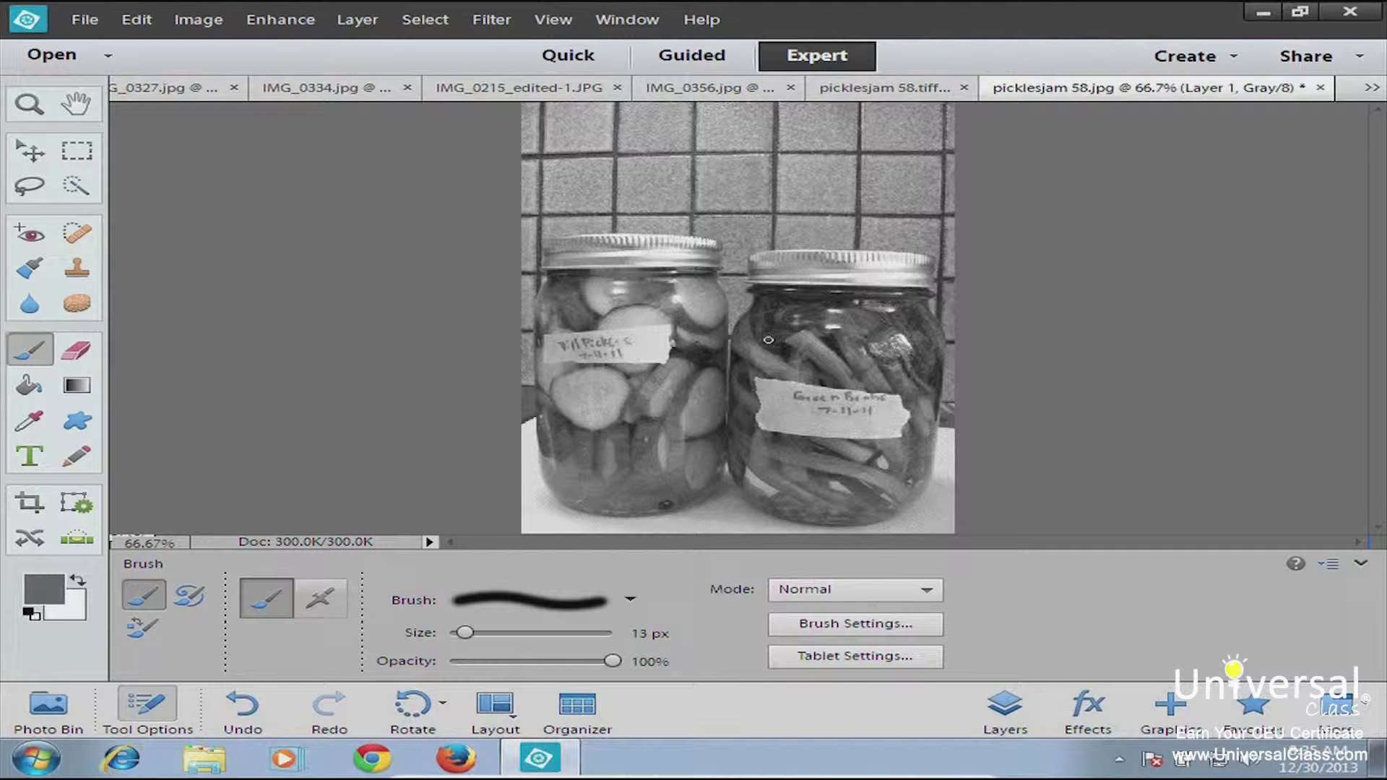
Undo the grayscale and indexed color conversions to bring back the RGB image.
key(ctrl+z)
key(ctrl+z)
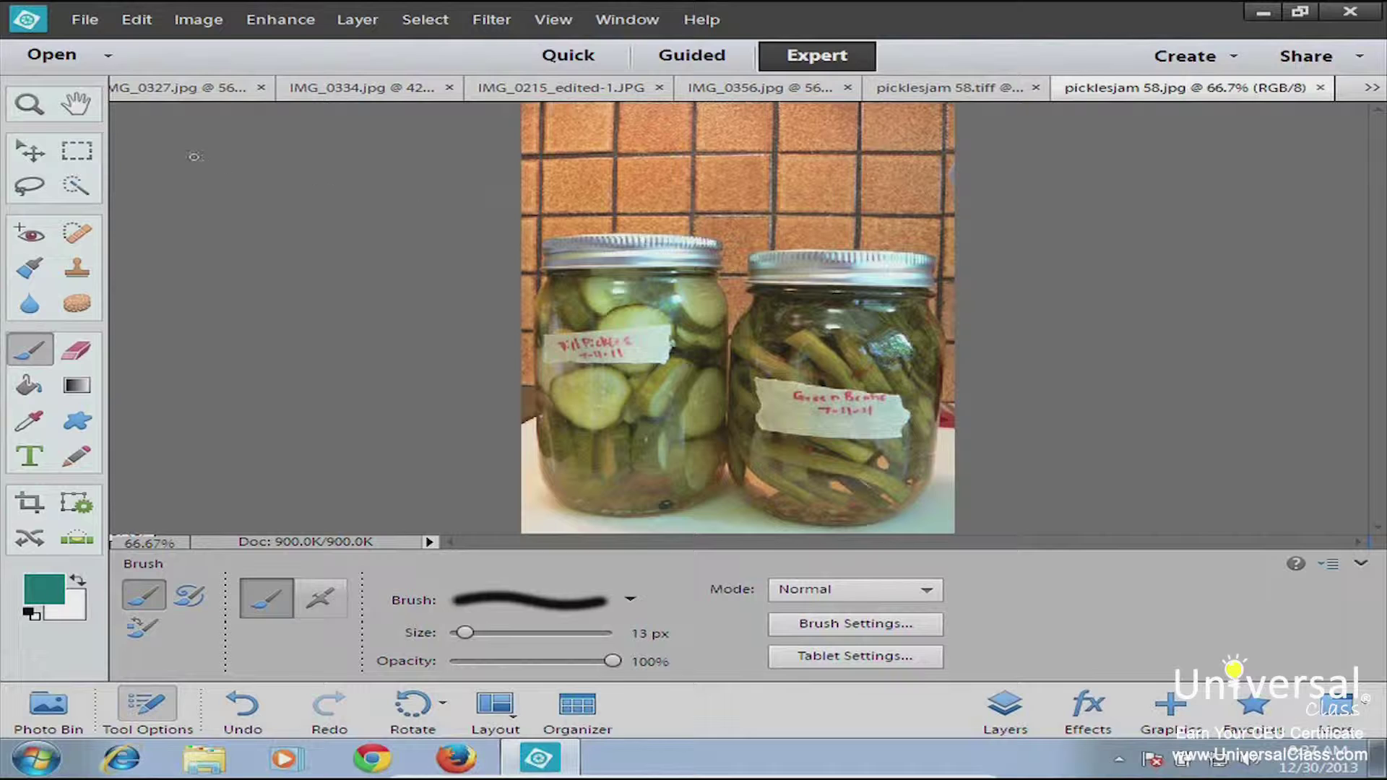
Select both jars with a rectangular marquee and convert the image via grayscale to a 72 pixels/inch bitmap using Diffusion Dither.
click(77, 151)
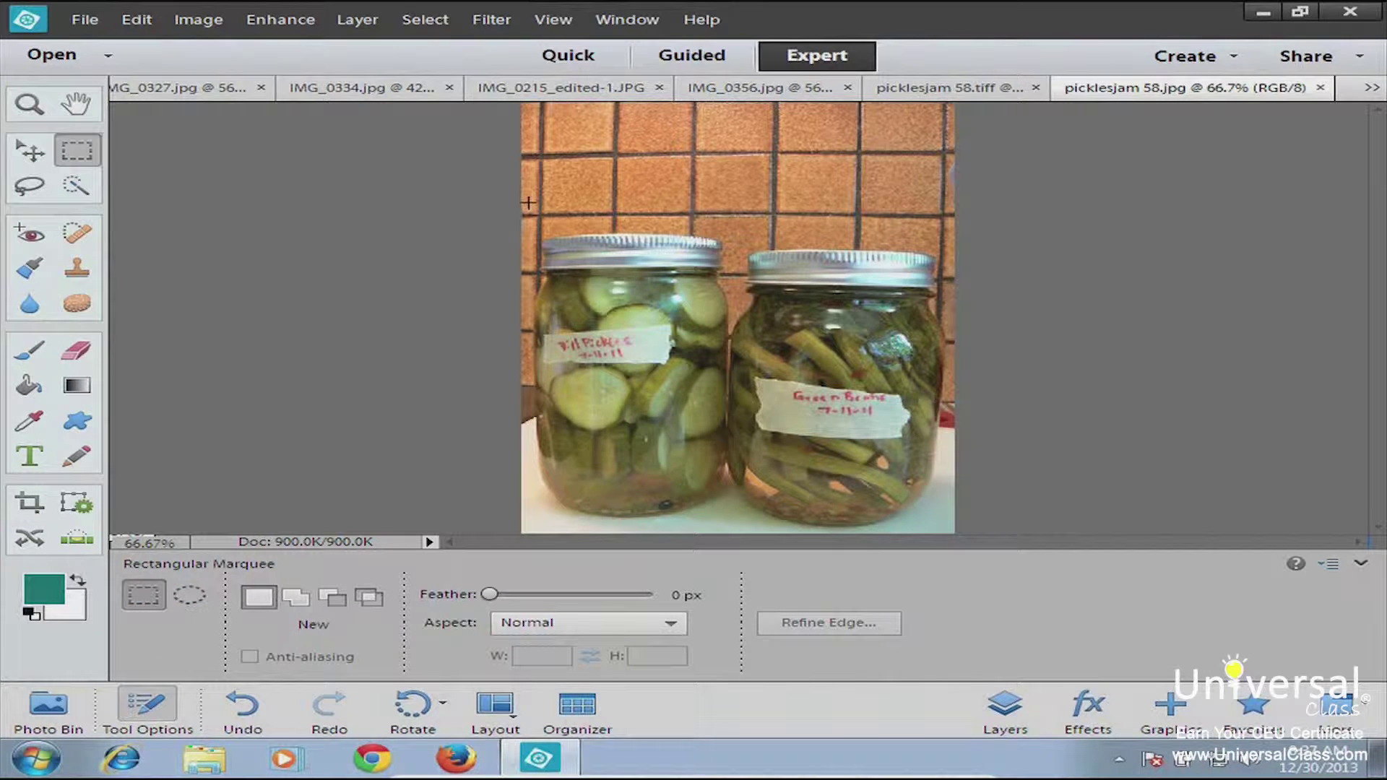
drag(532, 194, 934, 532)
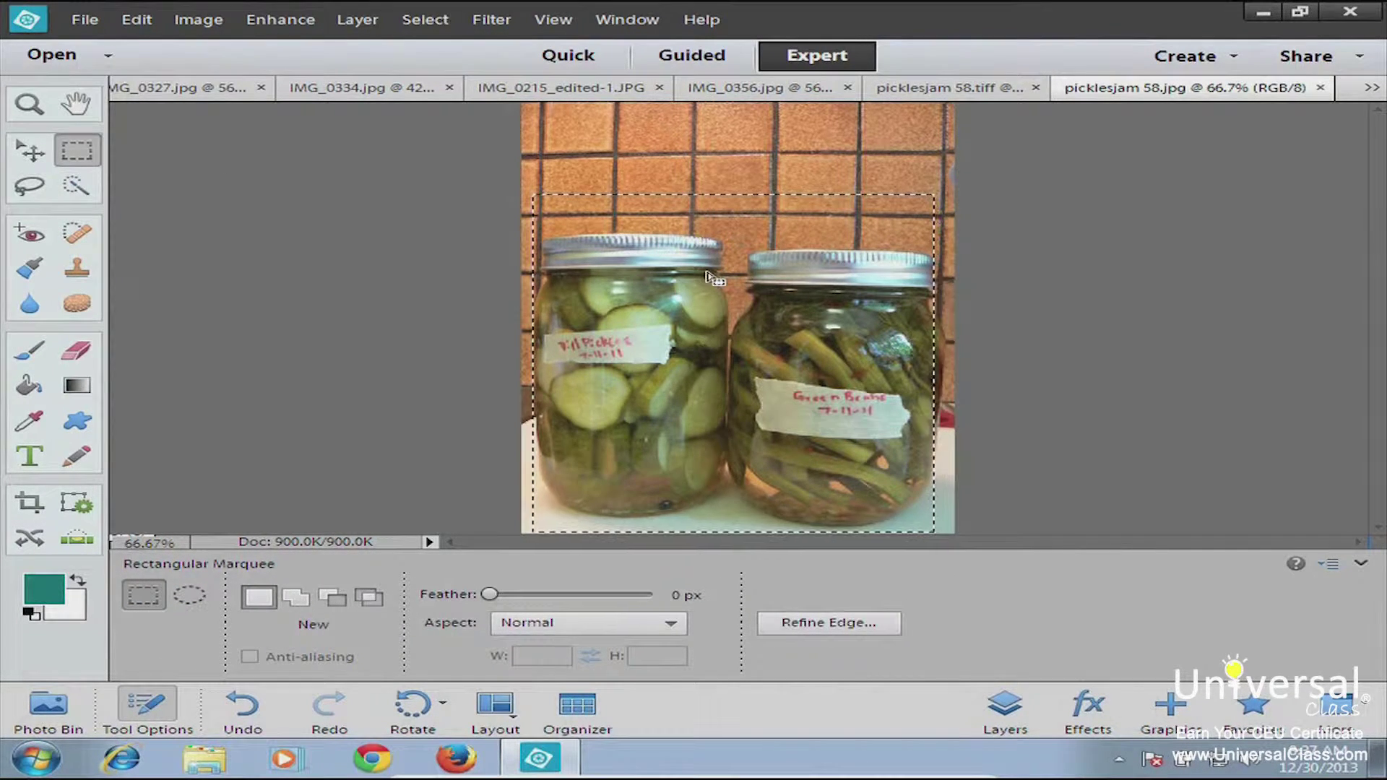
click(203, 29)
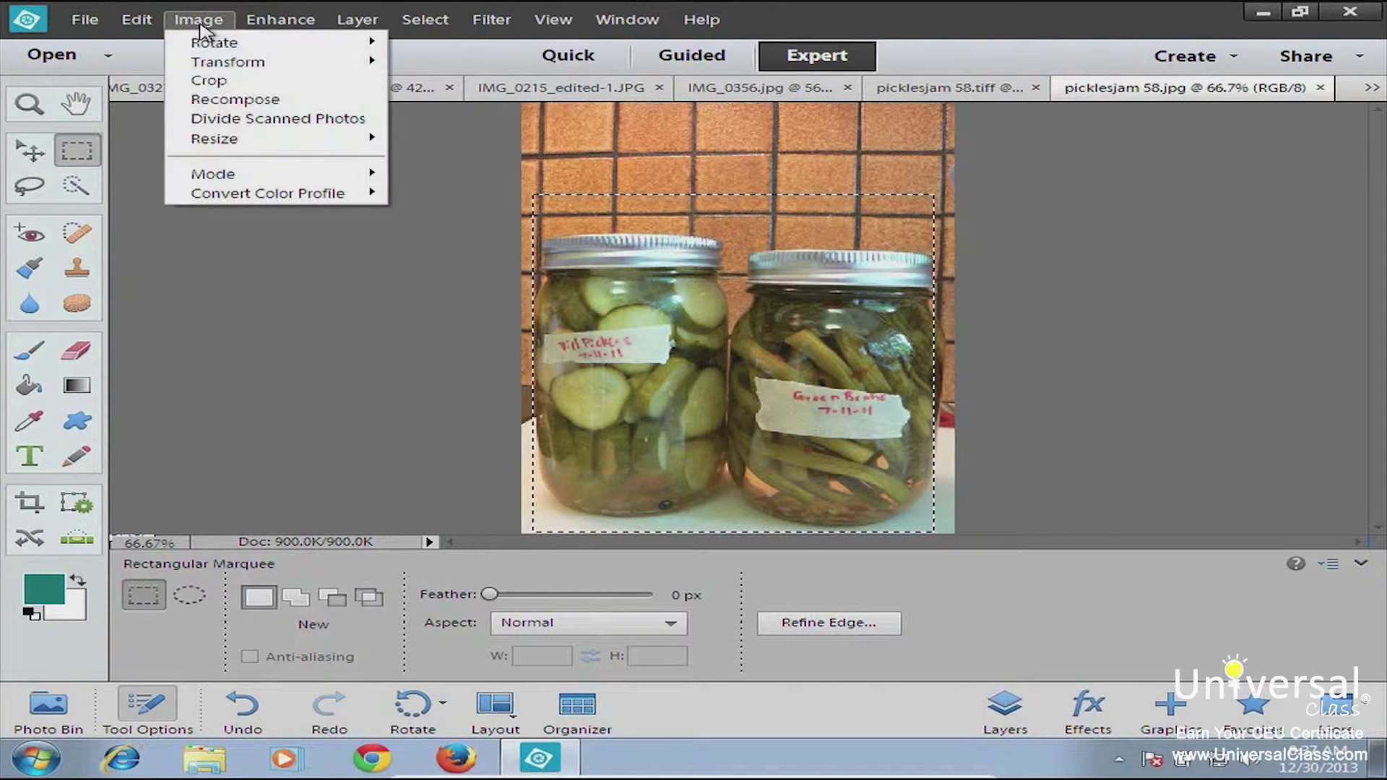
mouse_move(215, 177)
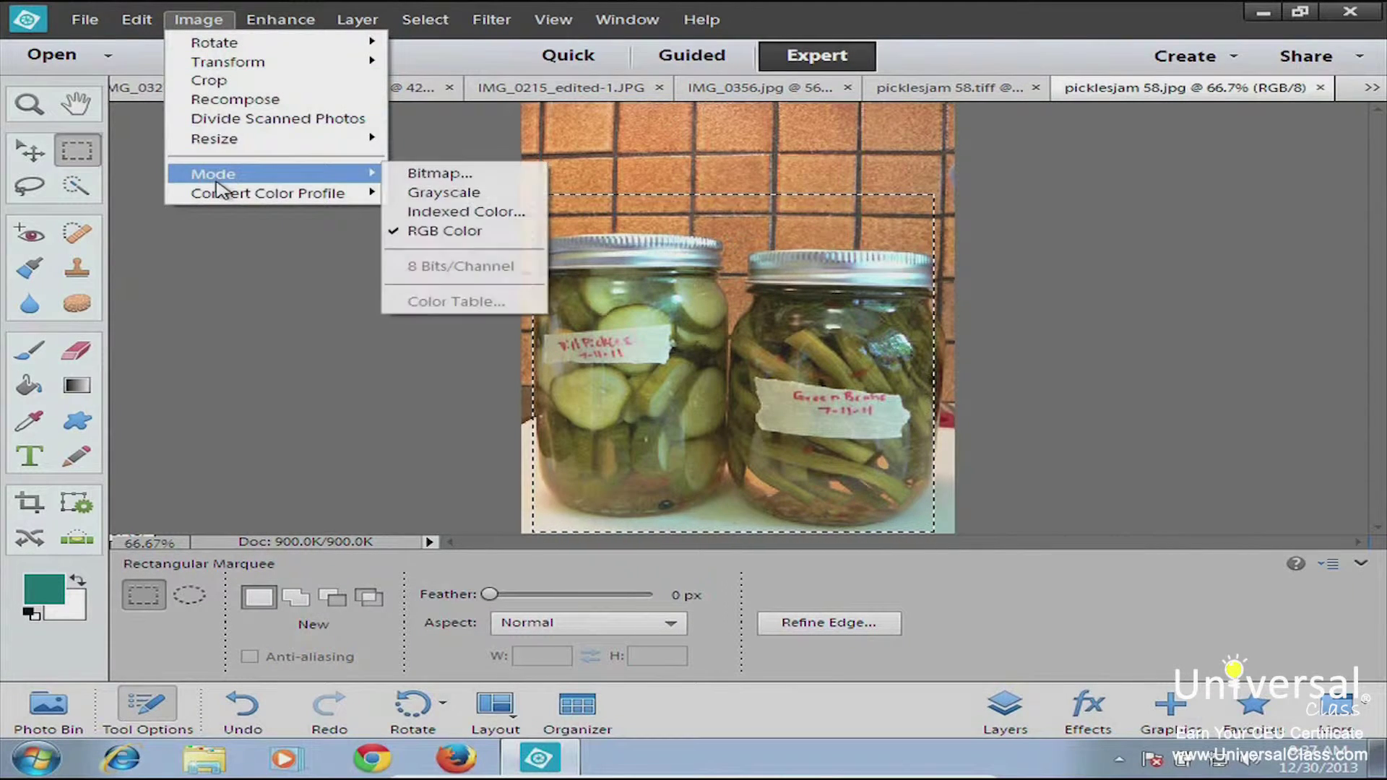
click(442, 177)
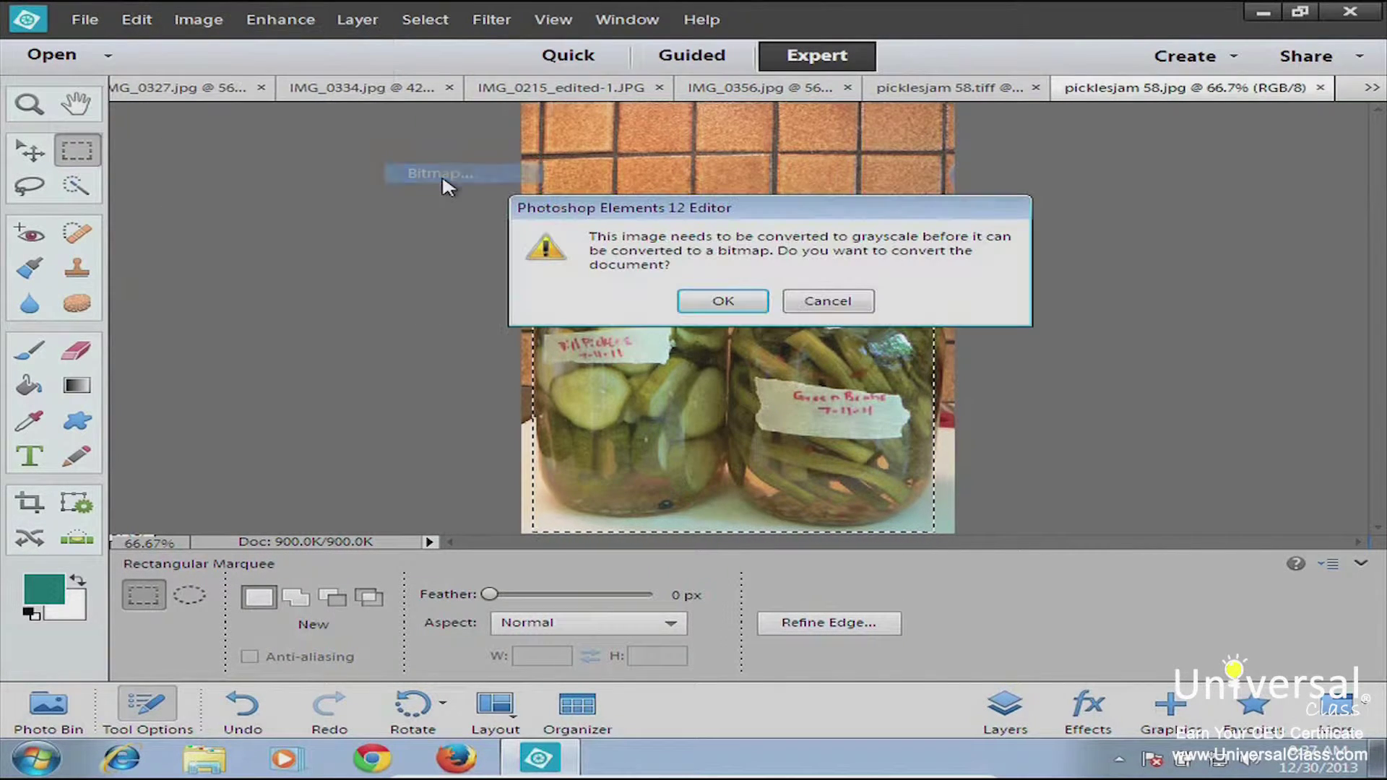
click(697, 302)
click(617, 371)
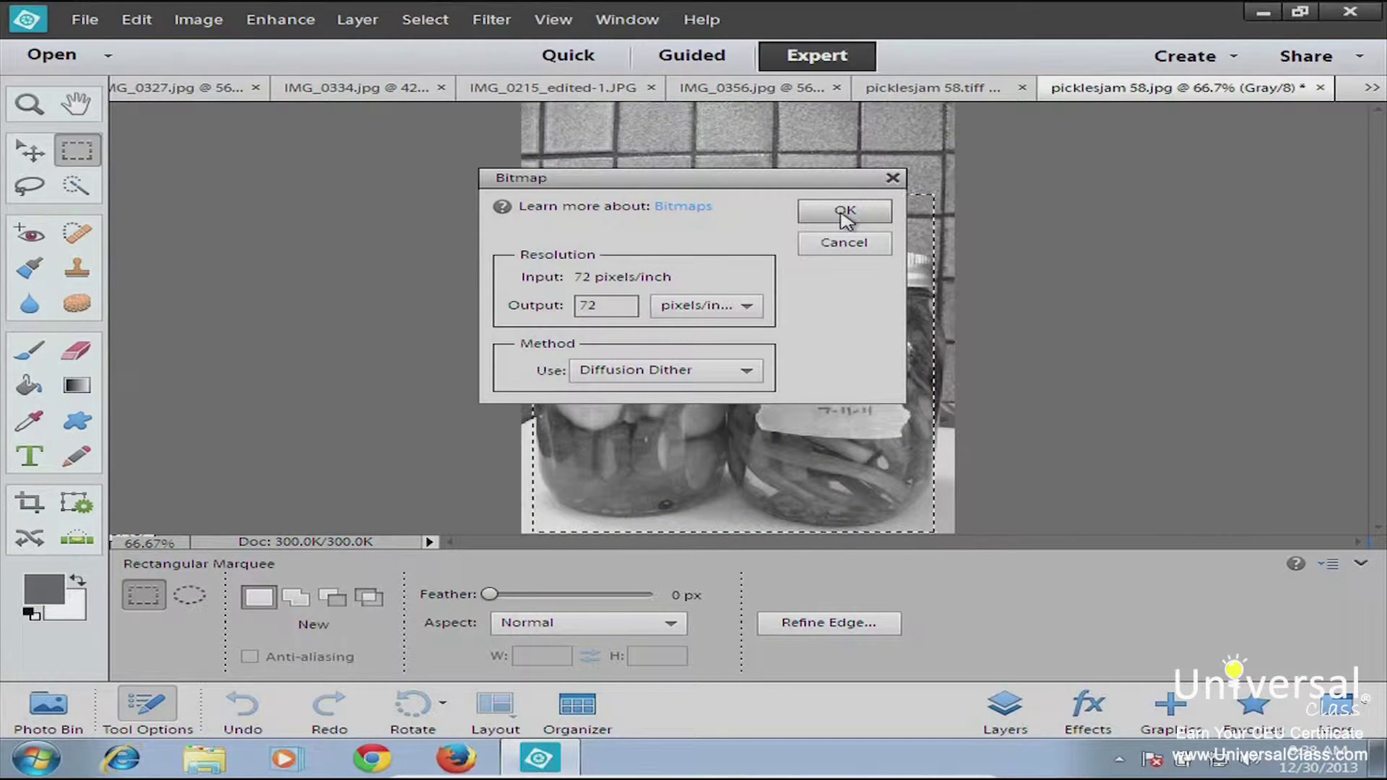
click(845, 211)
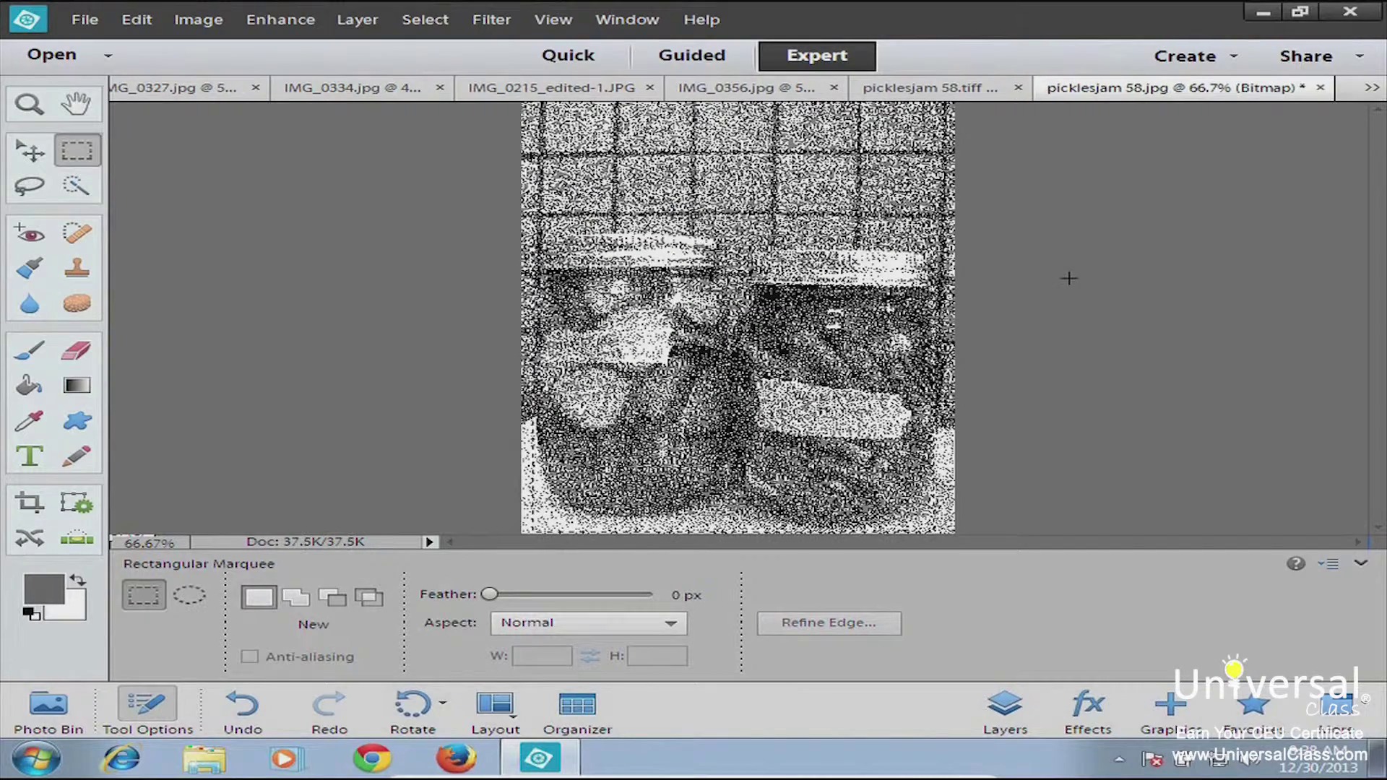
Apply the color management setting Always Optimize Colors for Computer Screens.
key(z)
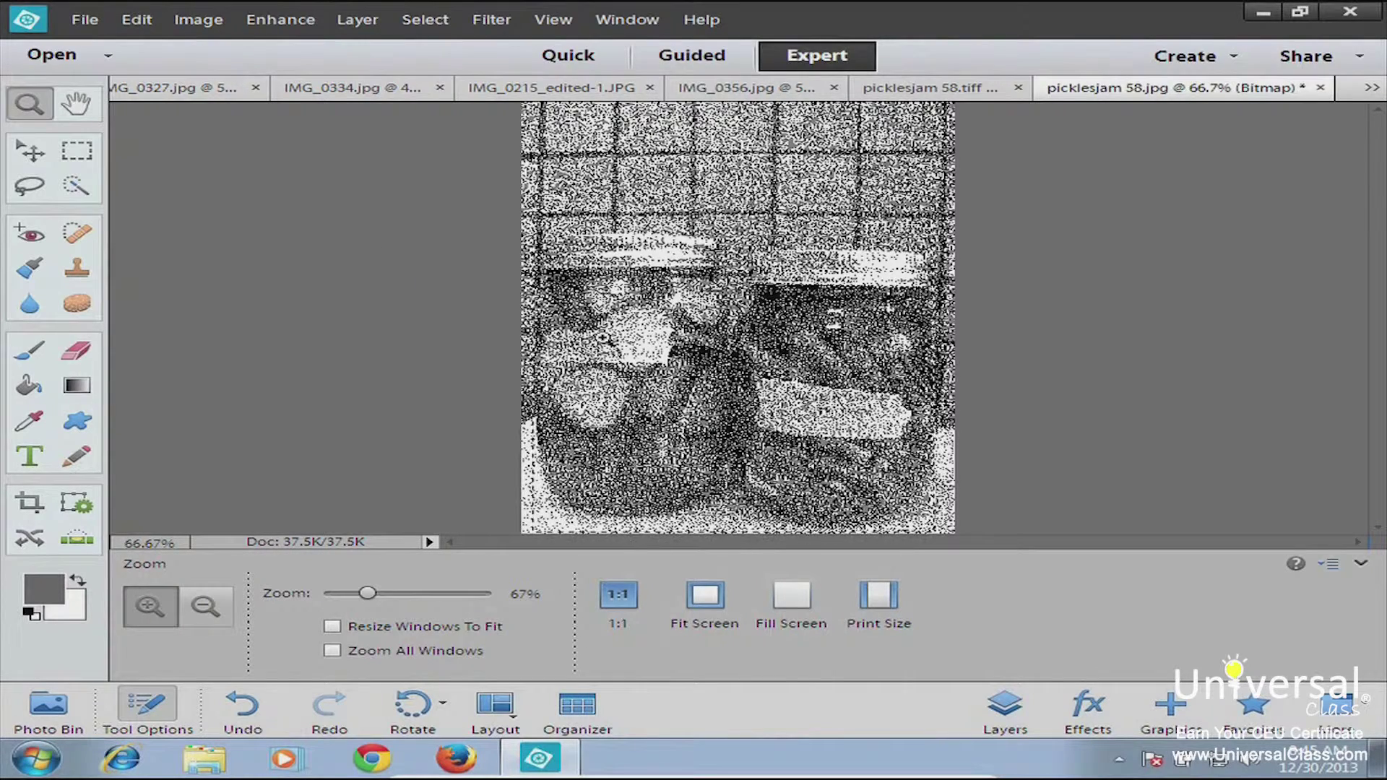
click(137, 20)
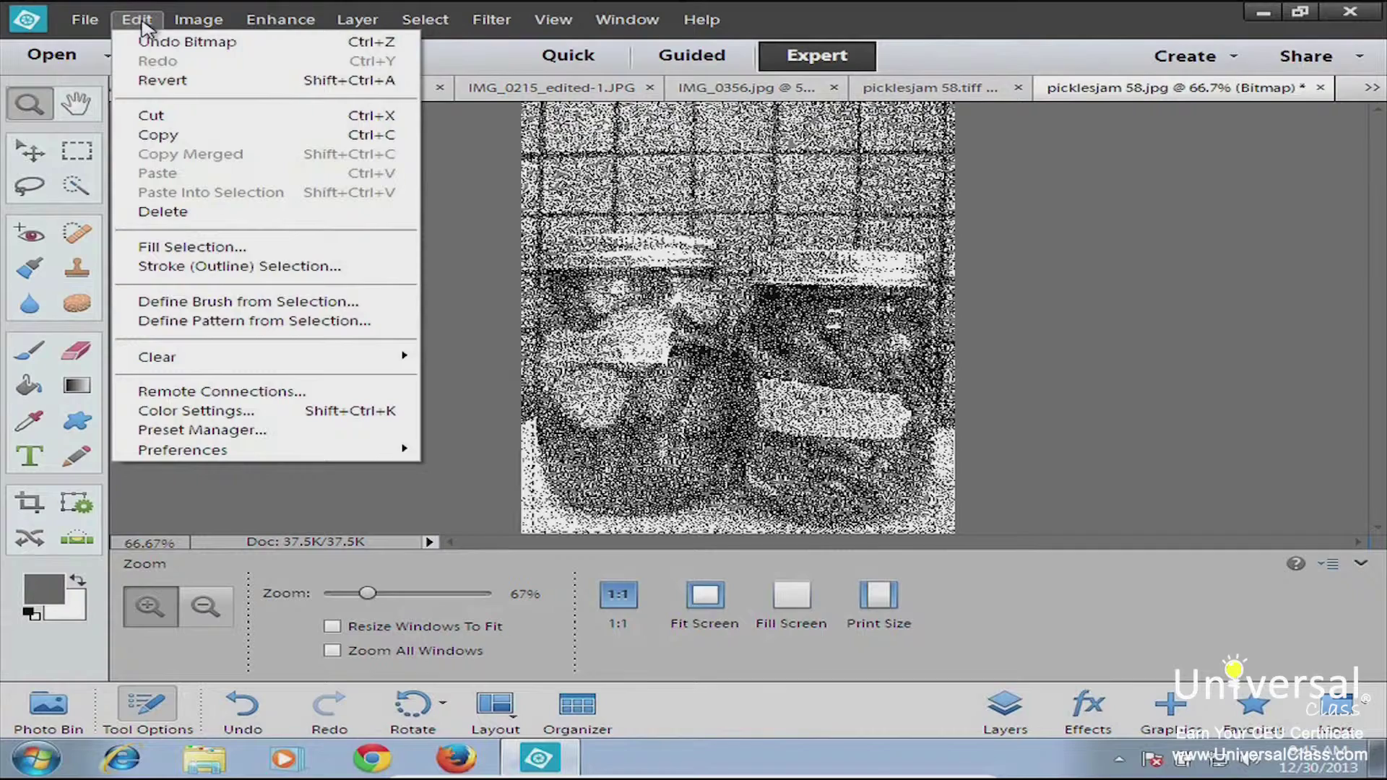
click(281, 411)
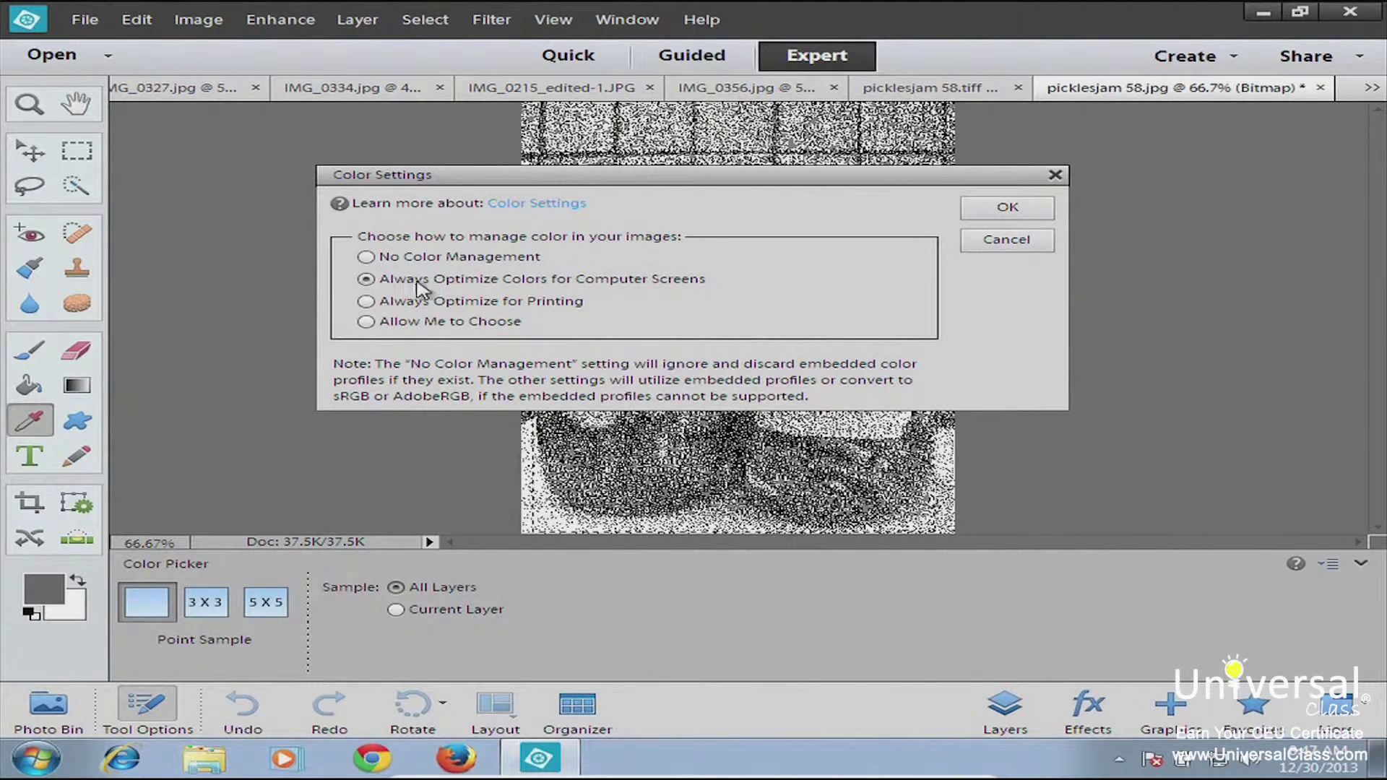
click(999, 214)
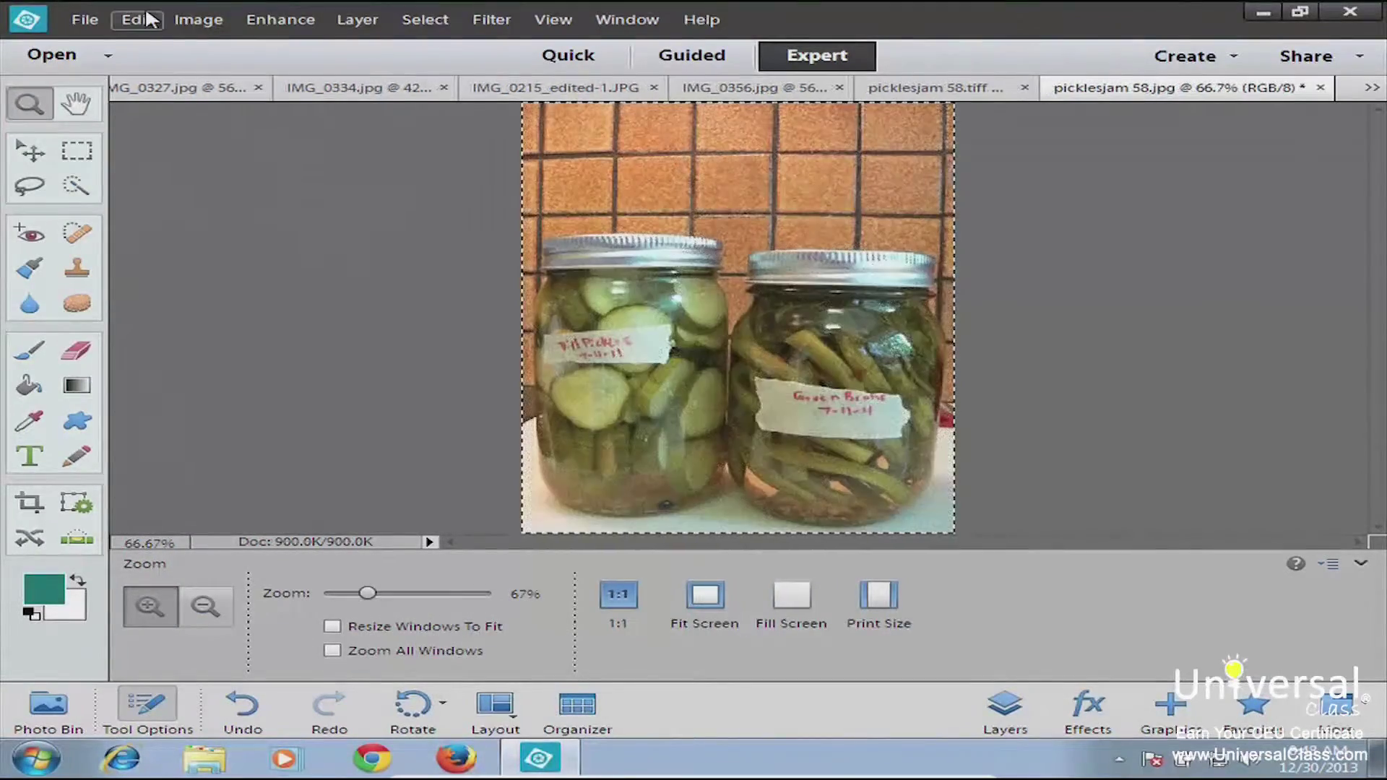
Try to save the image as the JPEG picklesjam 58_edited-1.jpg with the sRGB IEC61966-2.1 ICC profile embedded.
click(84, 26)
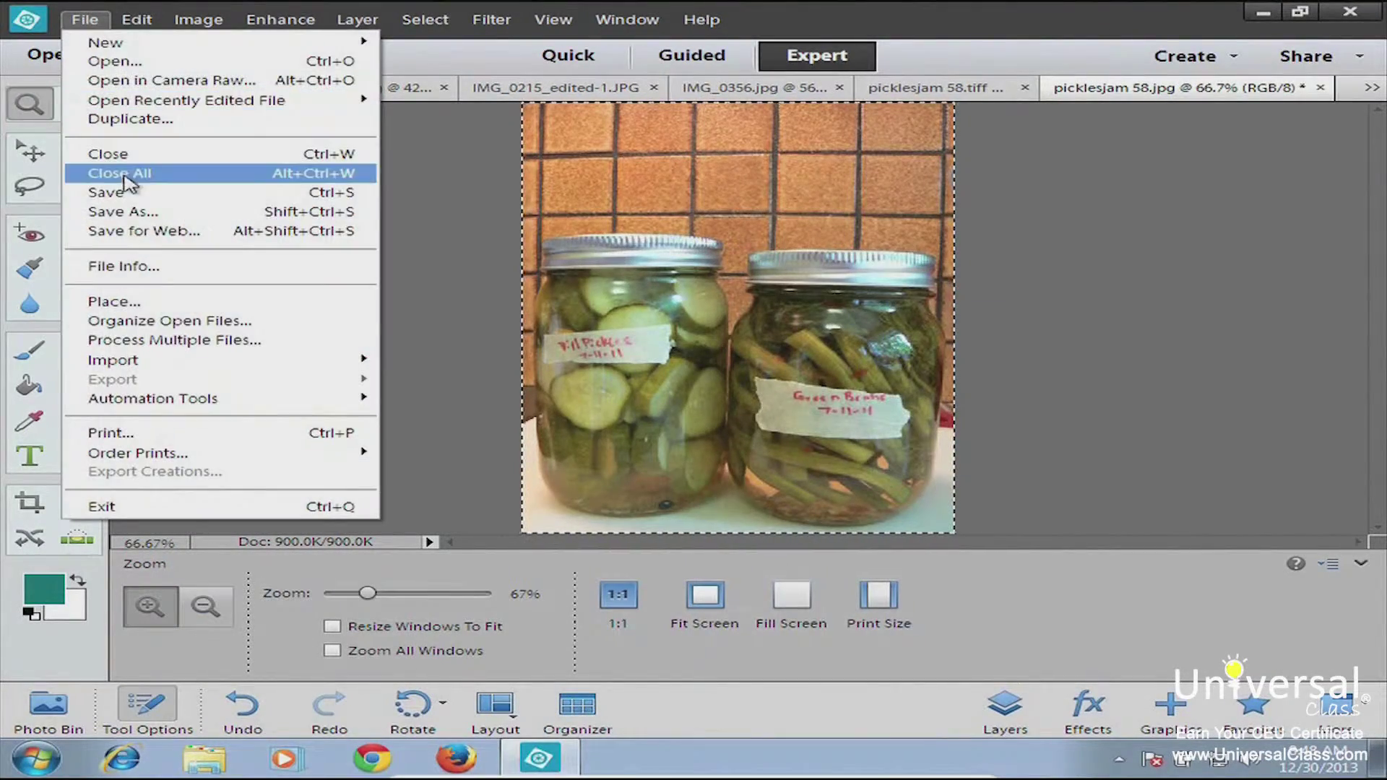
click(130, 216)
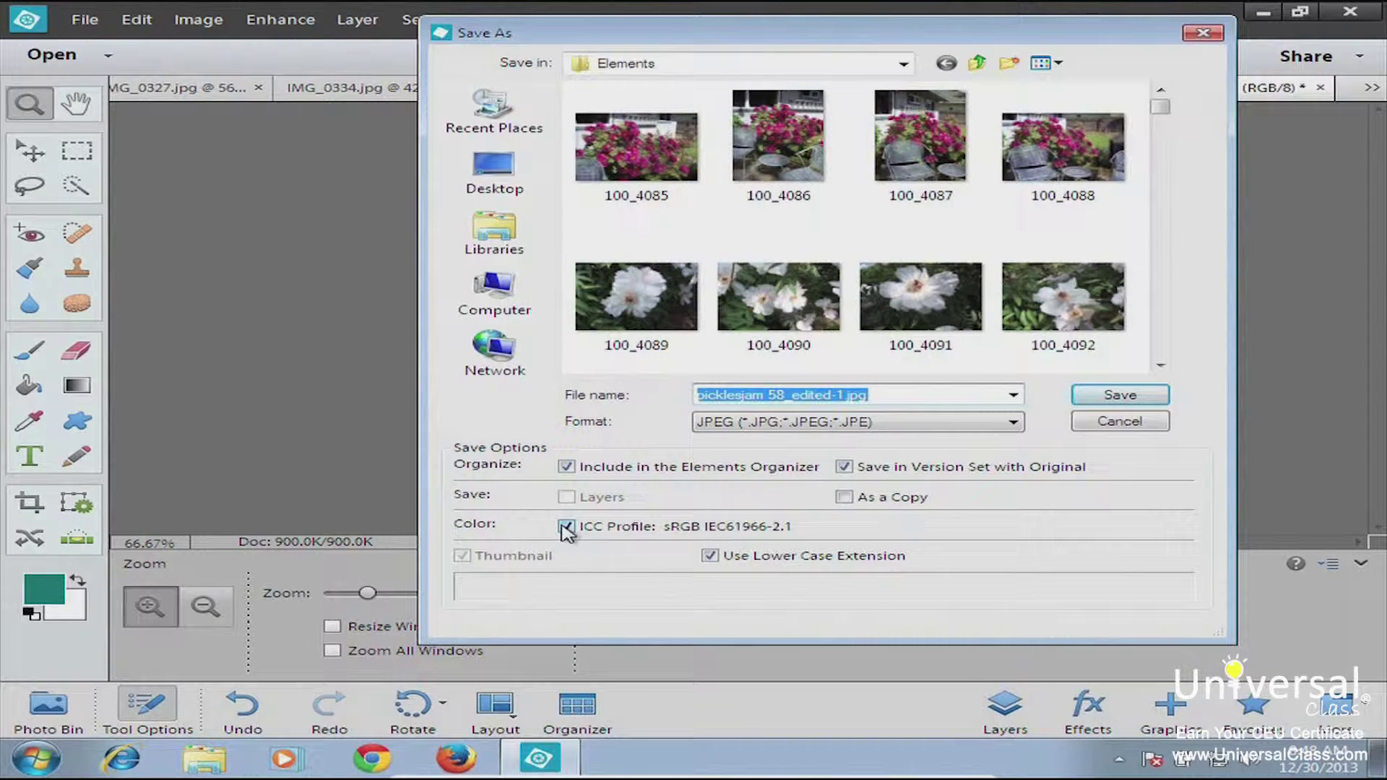
click(619, 530)
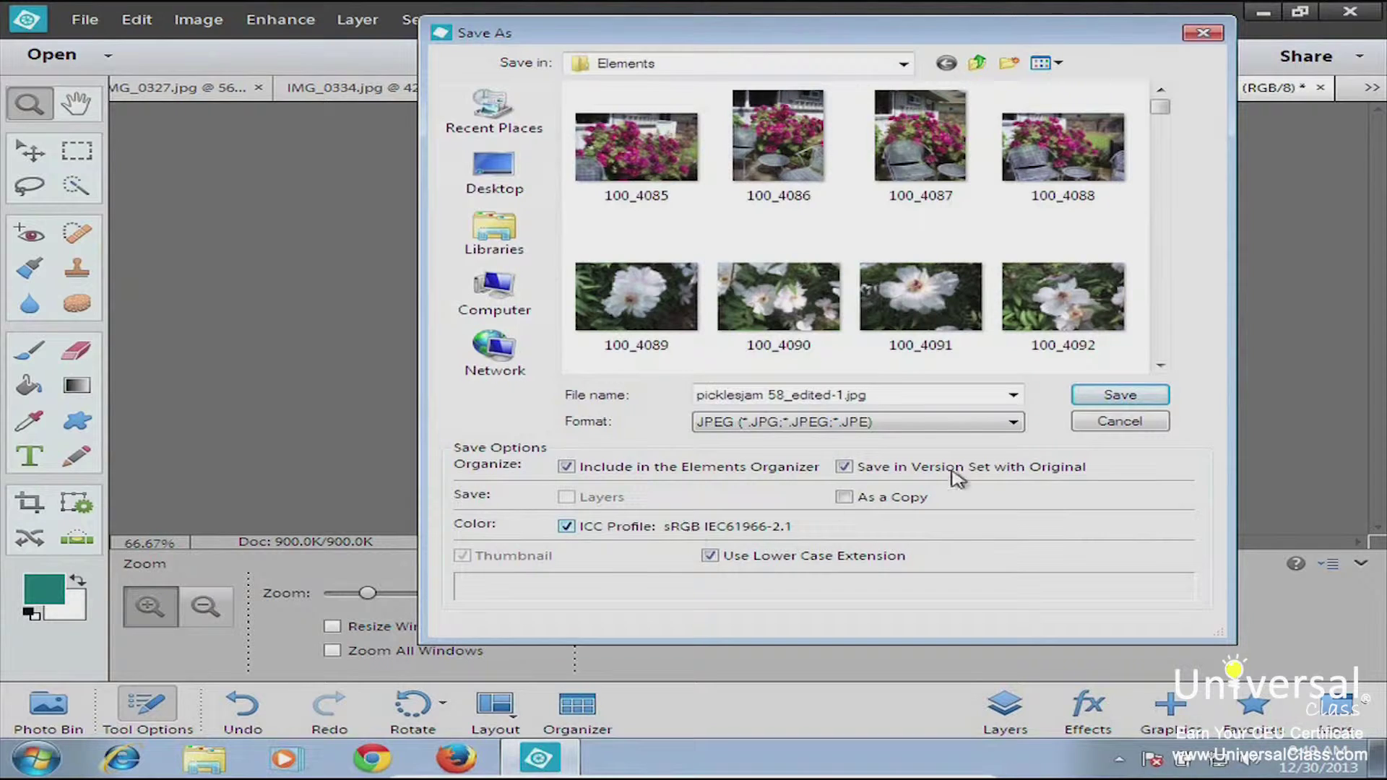
click(1117, 402)
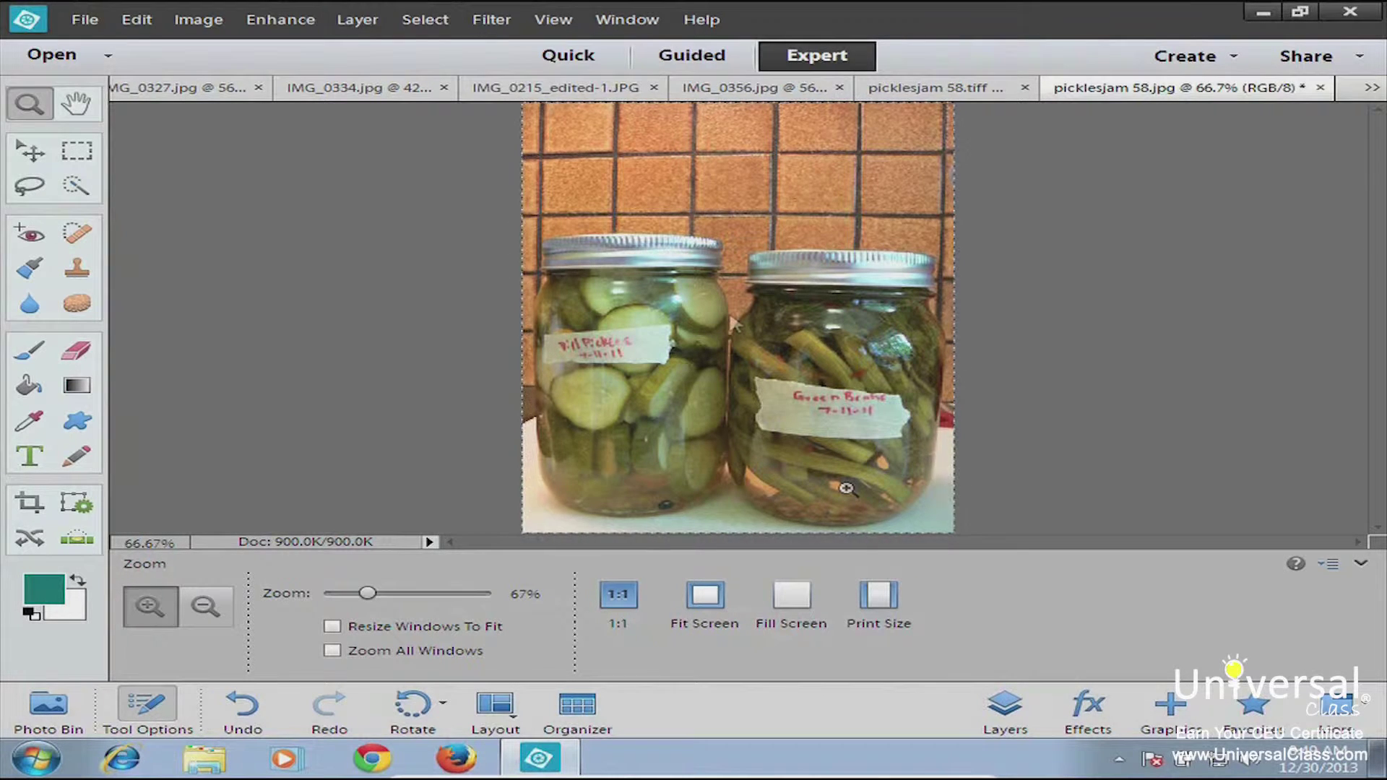
click(206, 21)
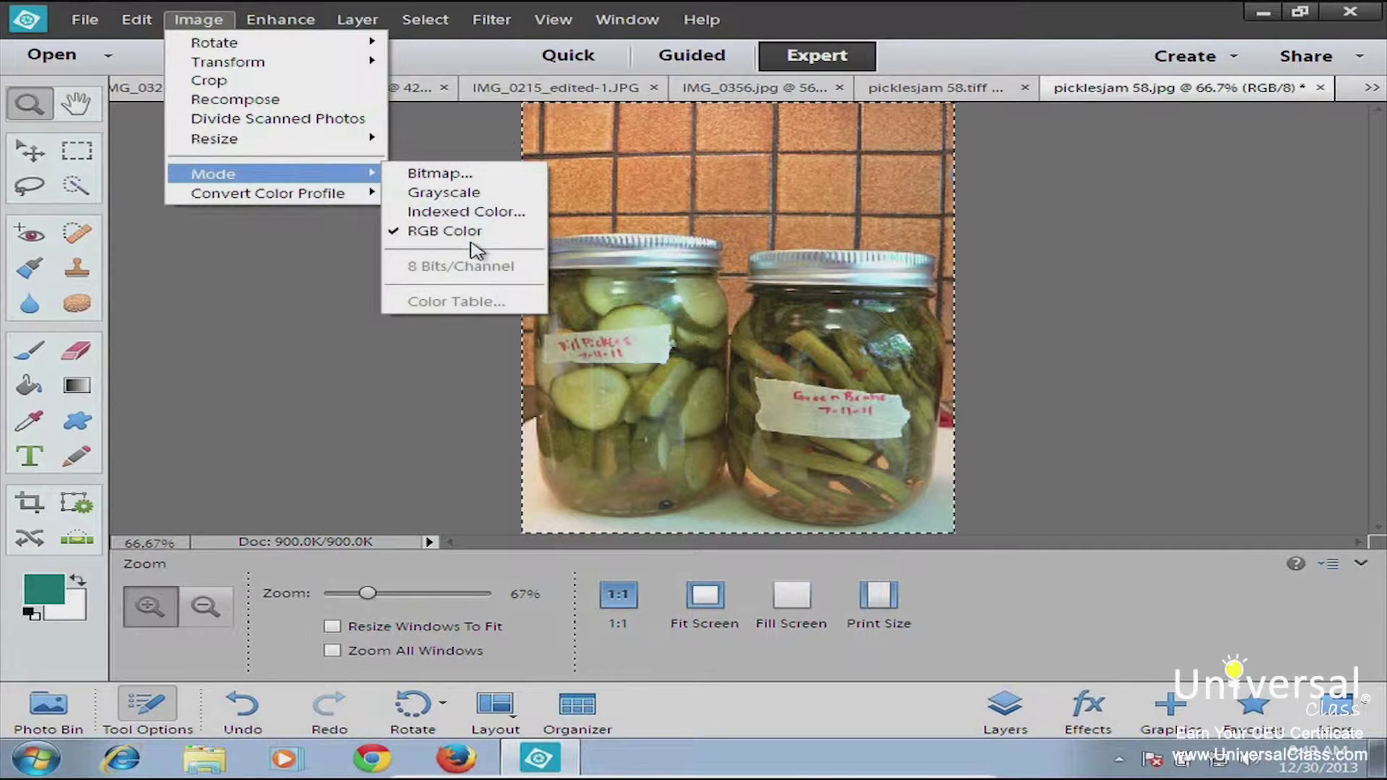
click(748, 275)
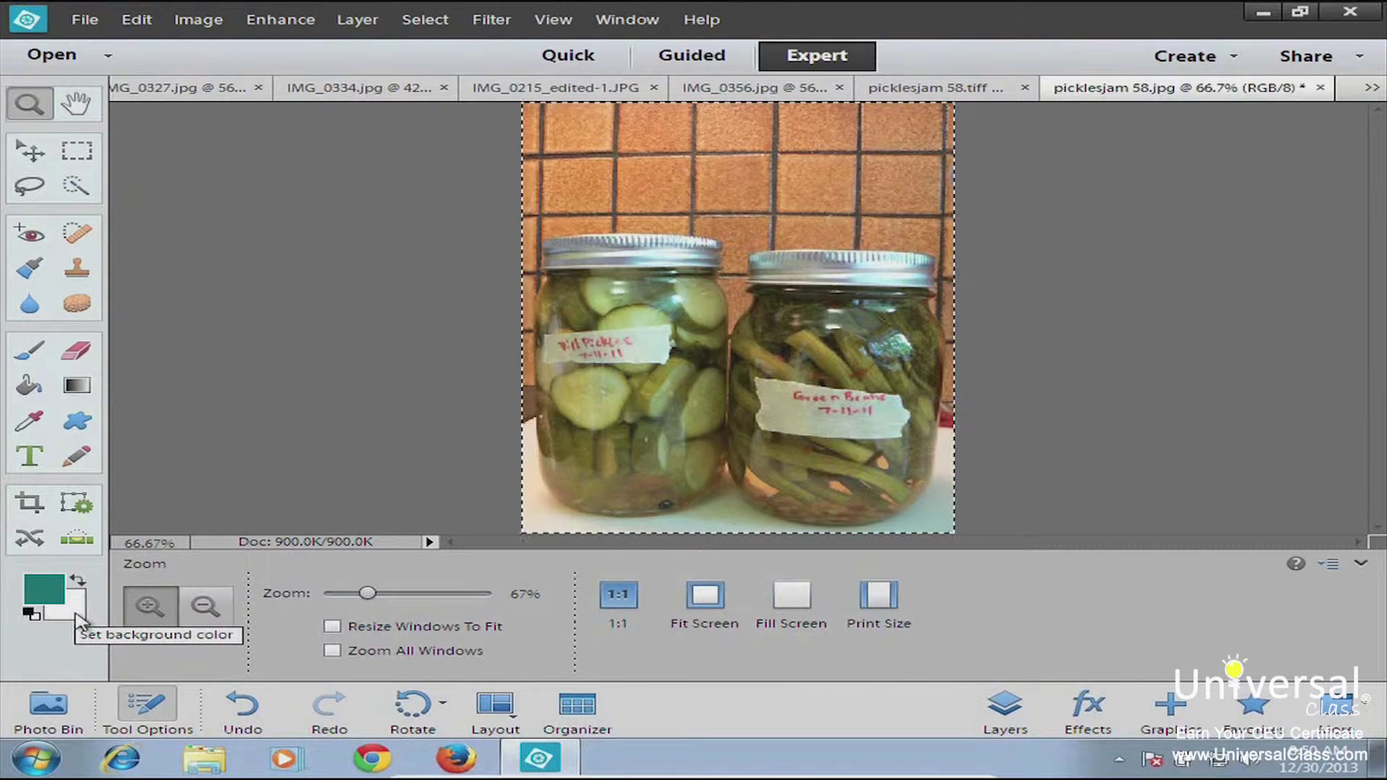
Reset the foreground and background colors to the default black and white, swap them, and restore the defaults.
click(31, 614)
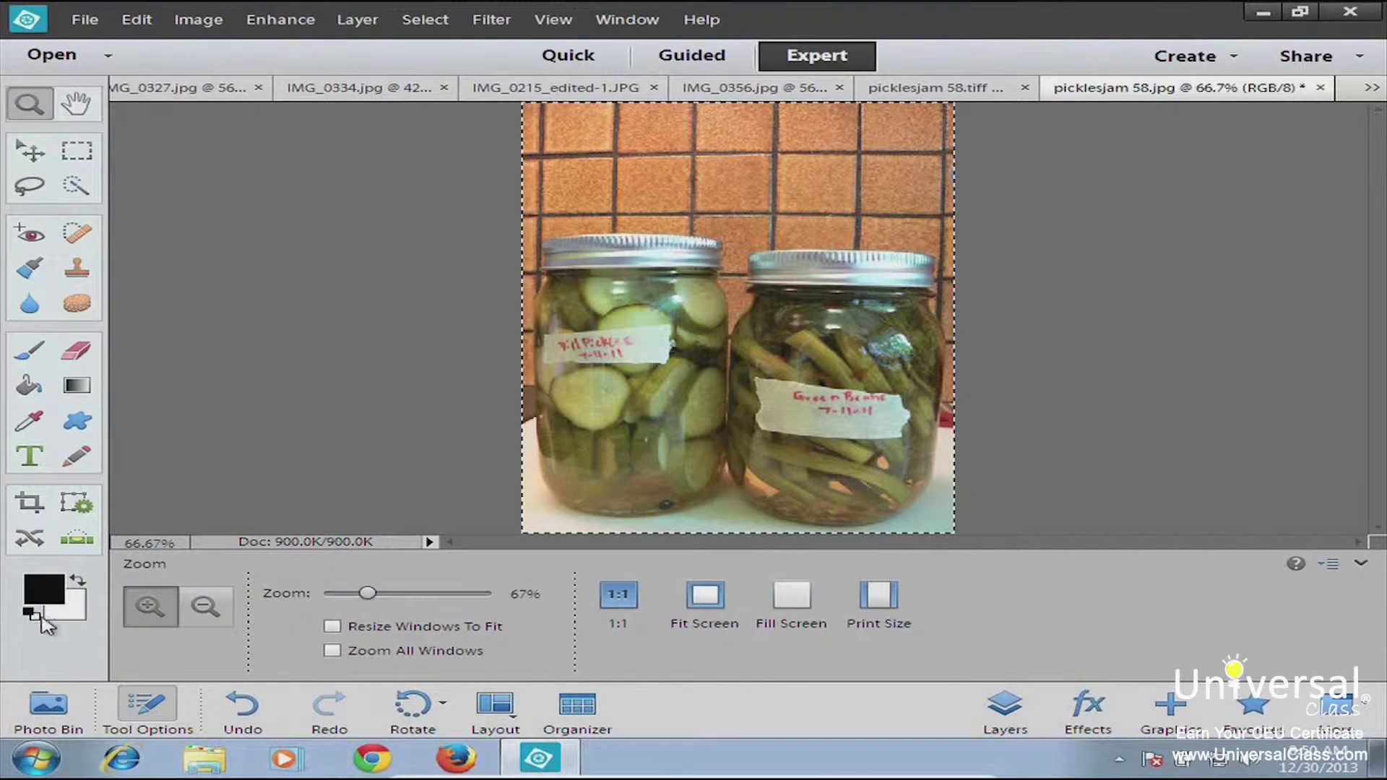
click(78, 582)
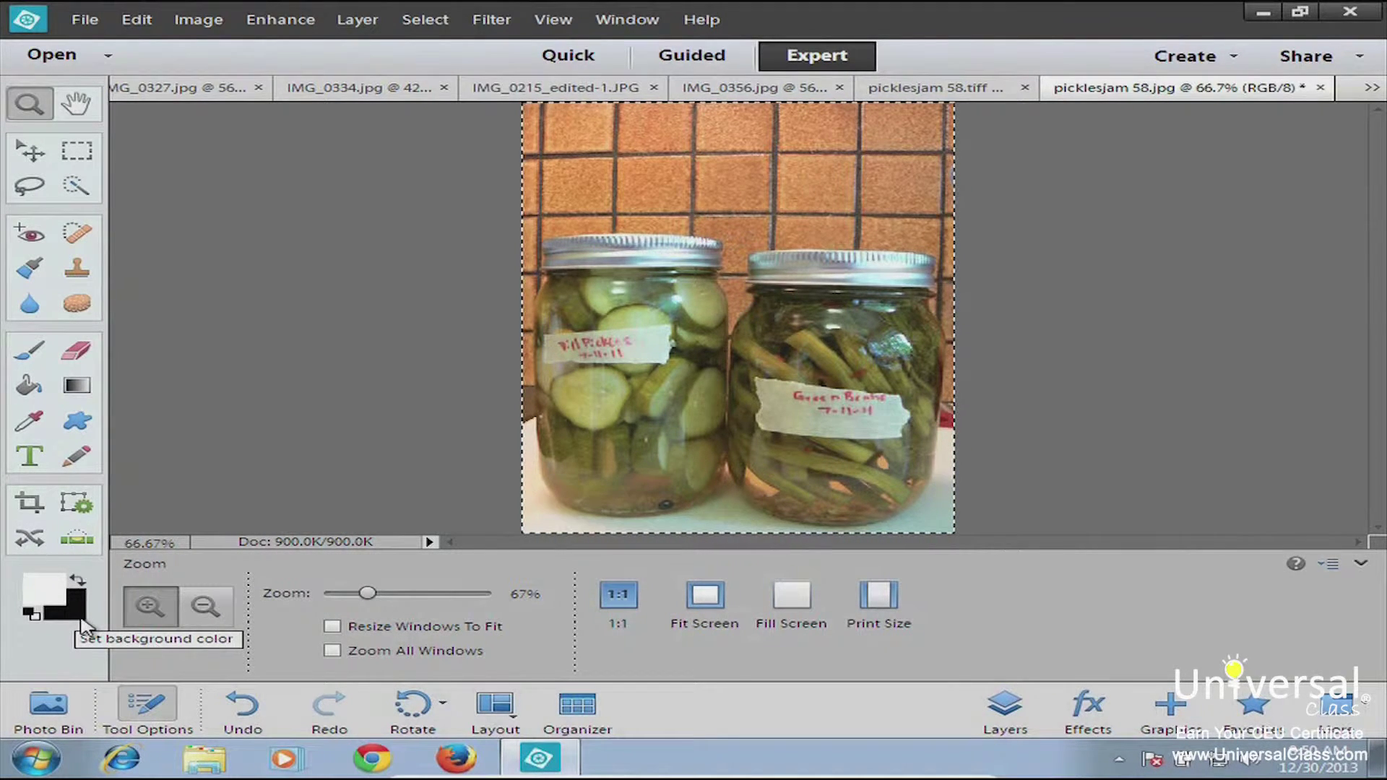
click(29, 614)
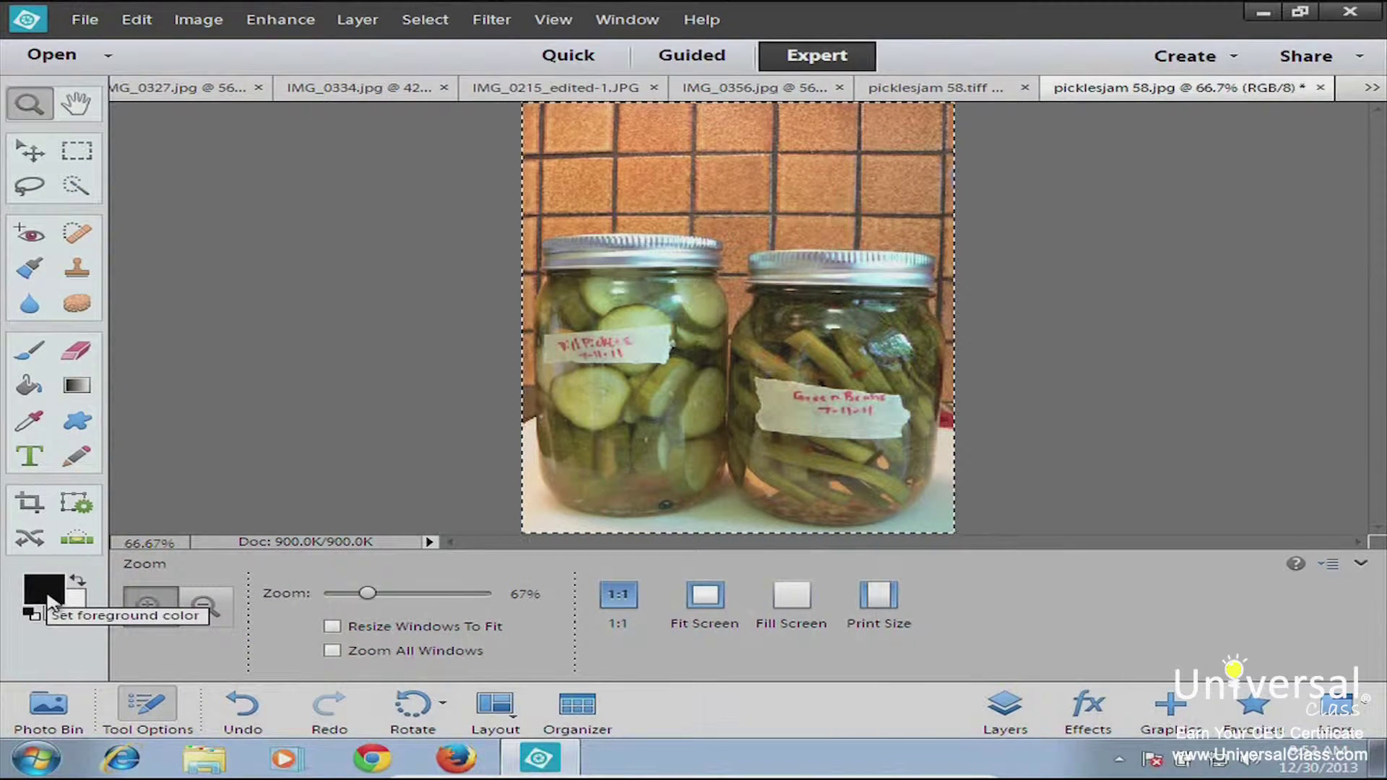
Paint a wavy black 13 px Brush stroke across the tiles above the jars and undo it.
click(33, 352)
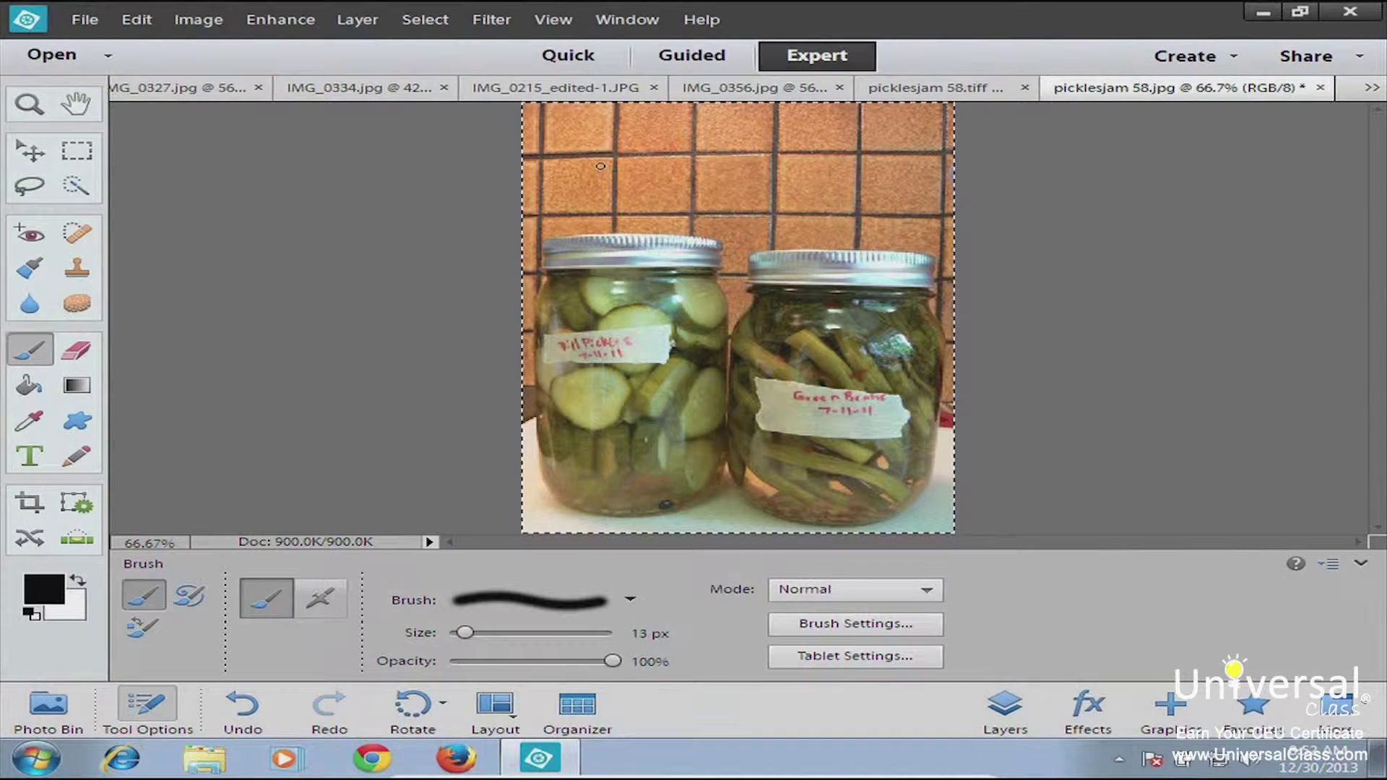
drag(585, 185, 623, 192)
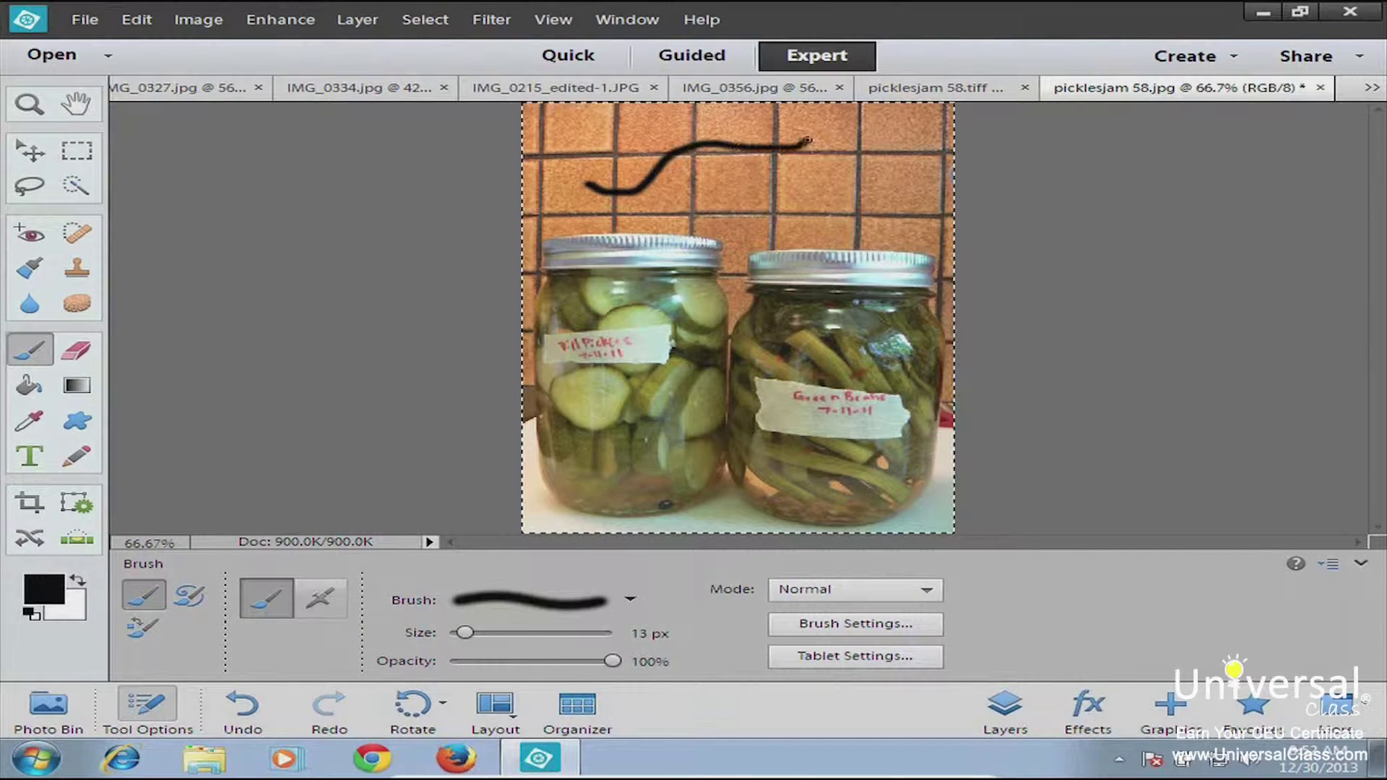
key(ctrl+z)
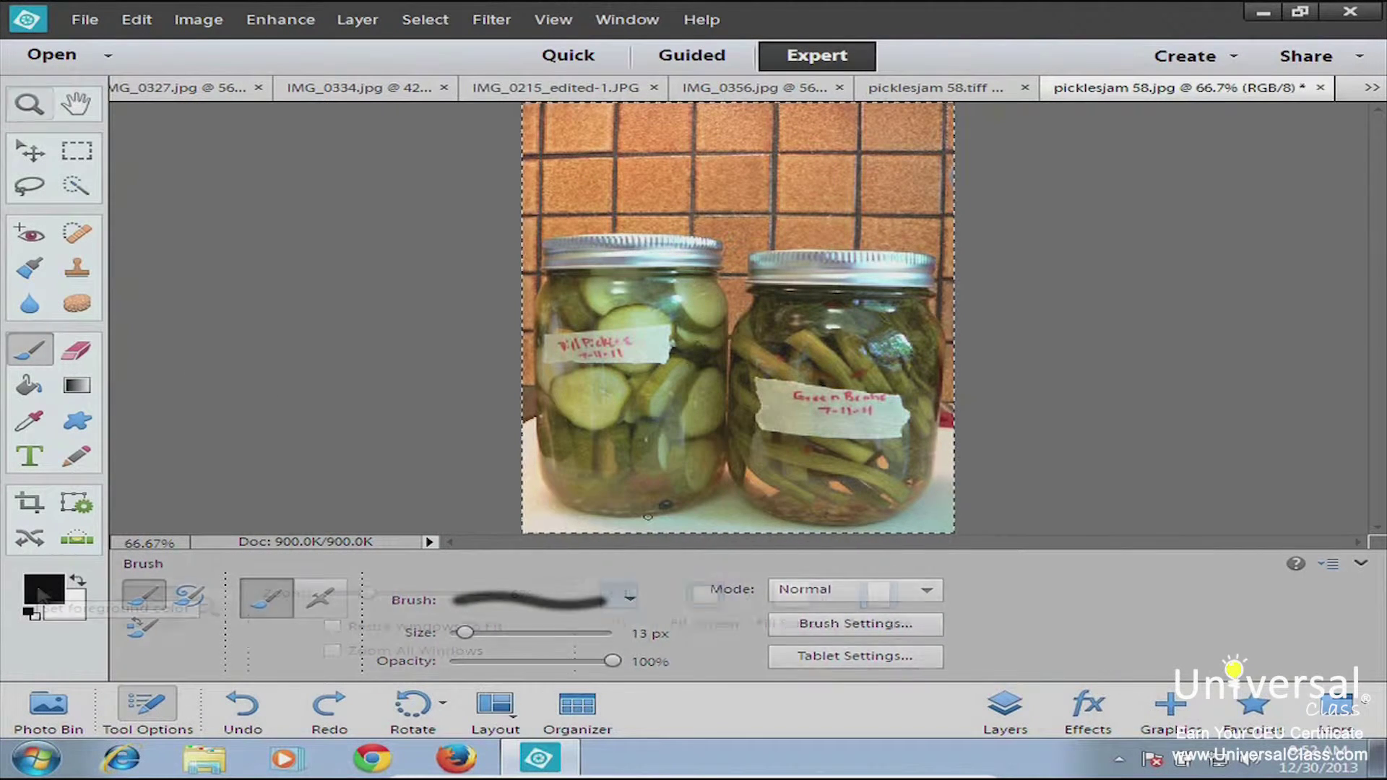
key(z)
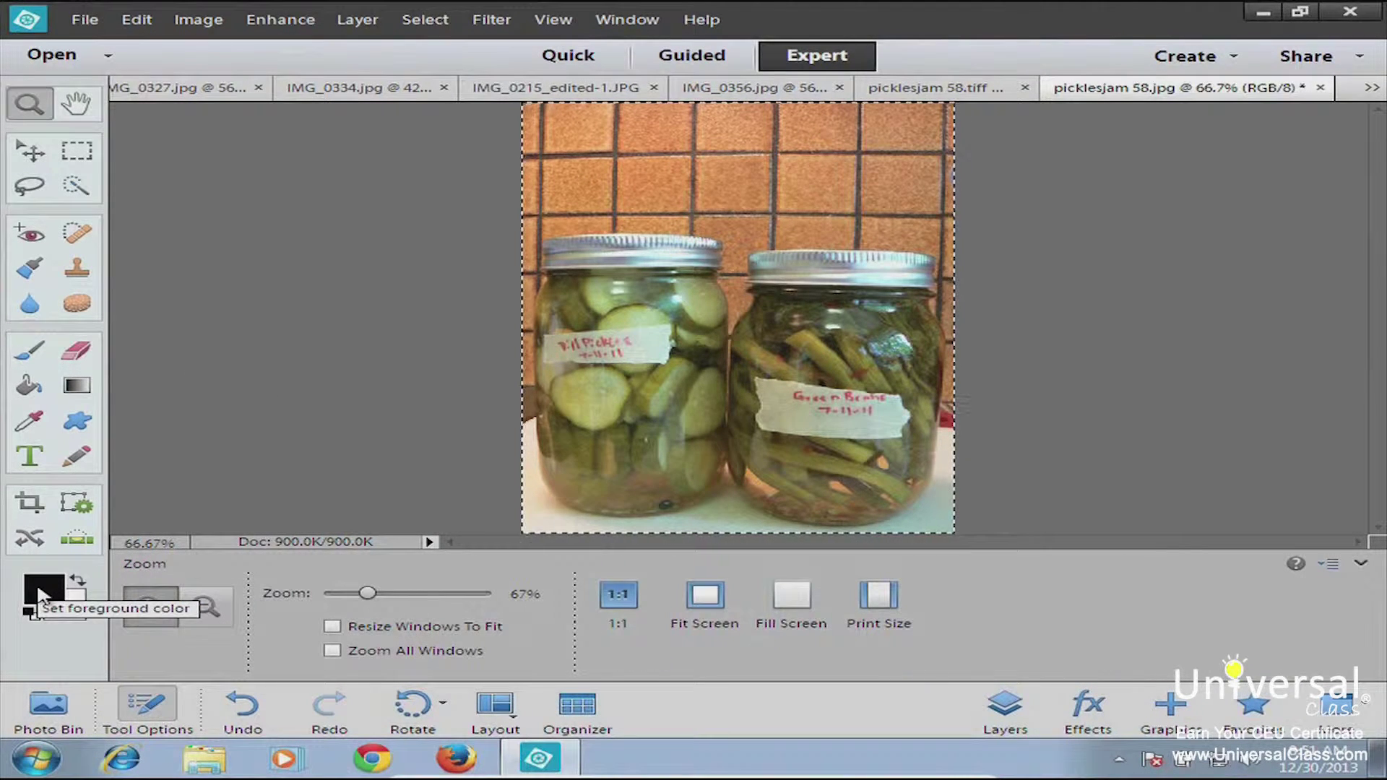
Erase a zigzag 13 px stroke on the tiles above the pickle jar and undo it.
click(77, 351)
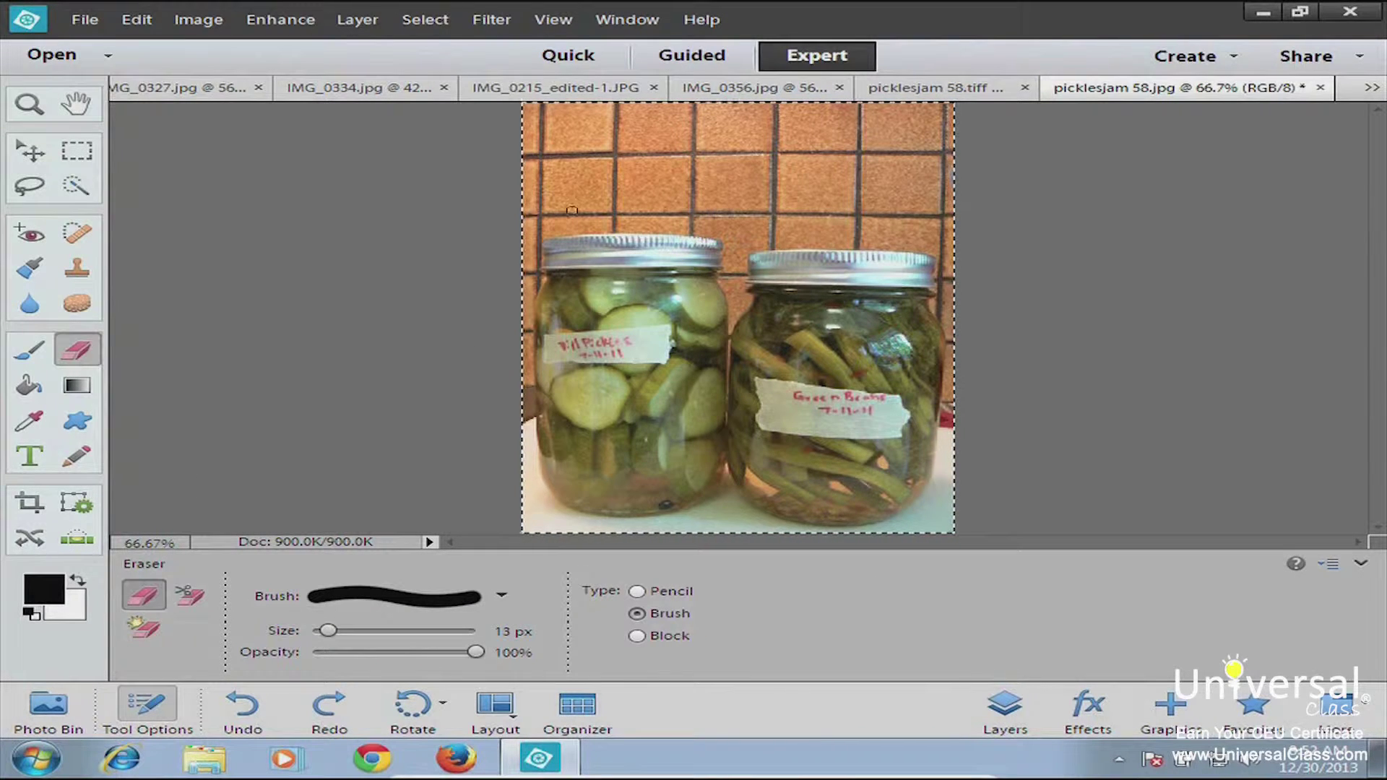
drag(567, 188, 606, 171)
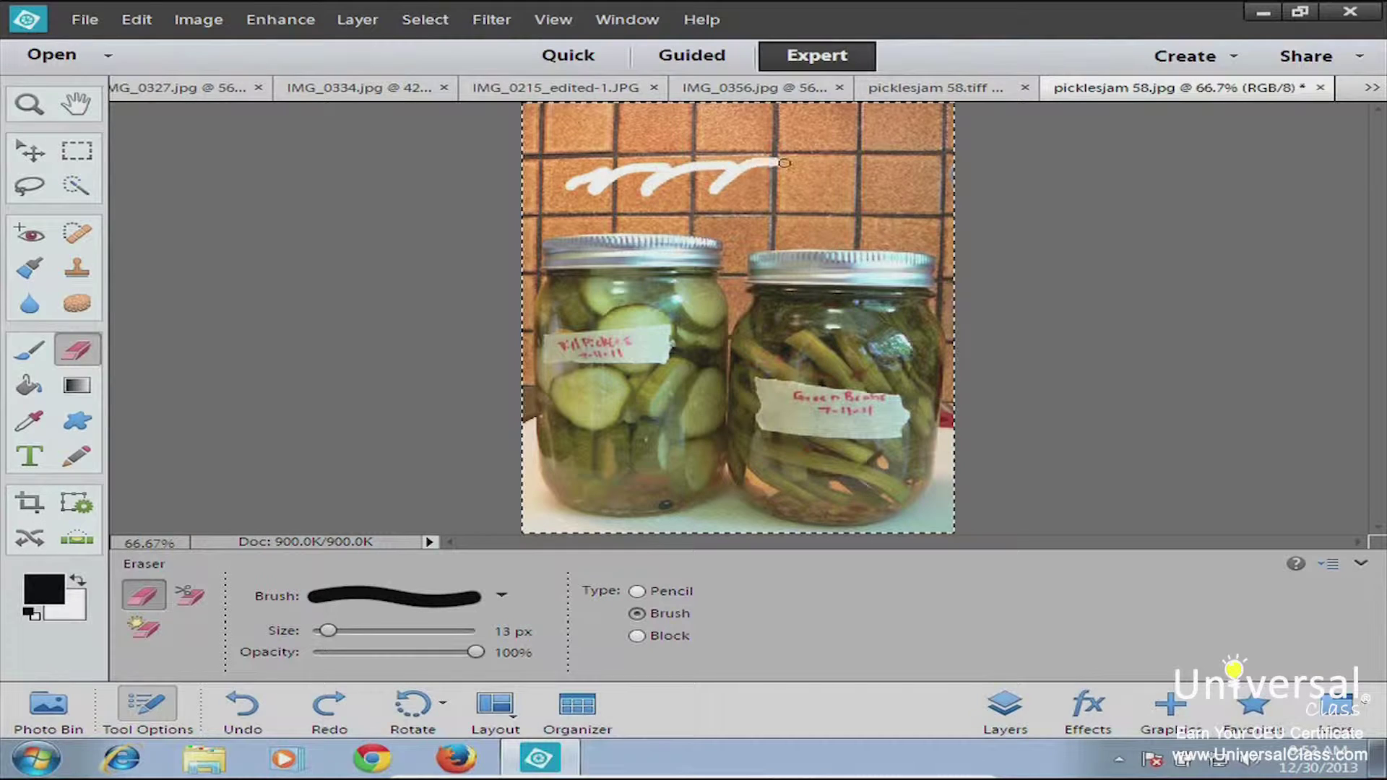
key(ctrl+z)
key(z)
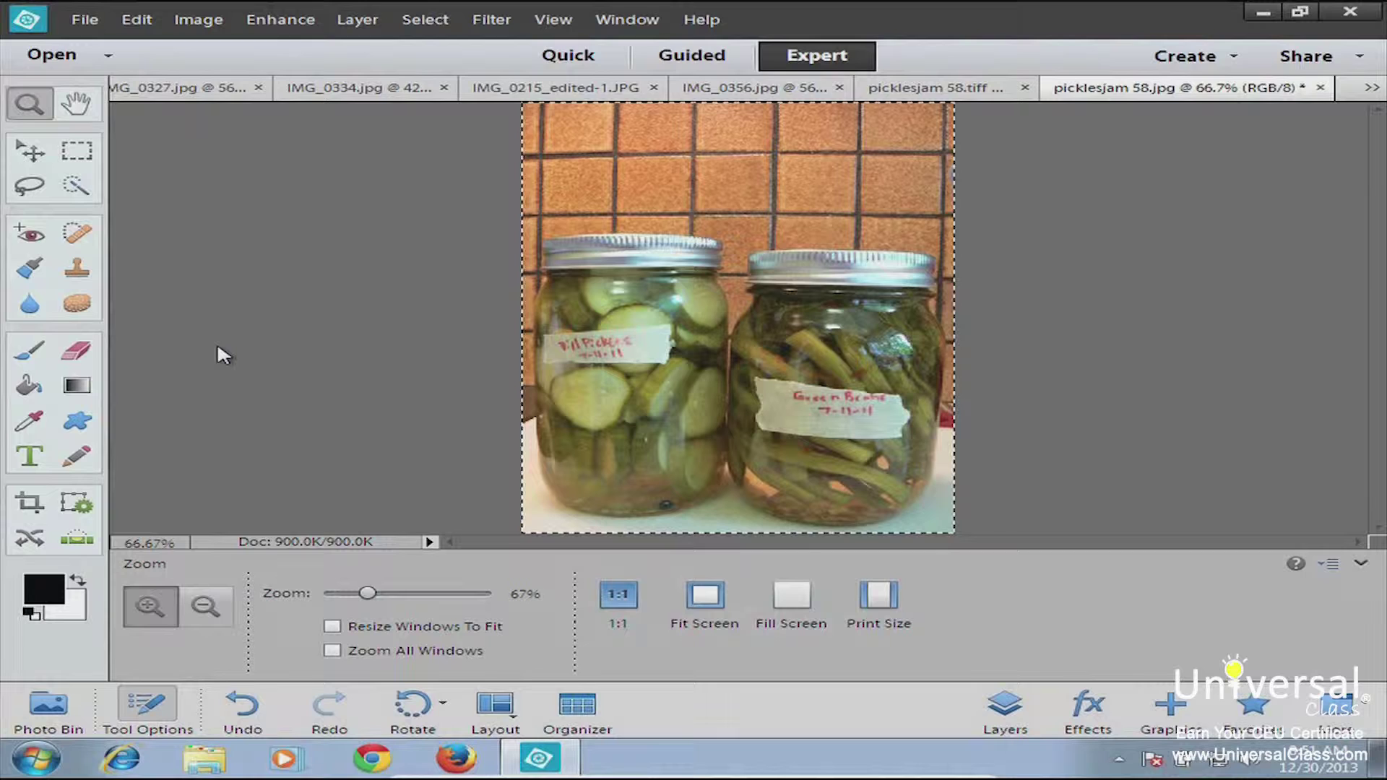
Switch to the Move tool and view the foreground color in the Color Picker without changing it.
key(v)
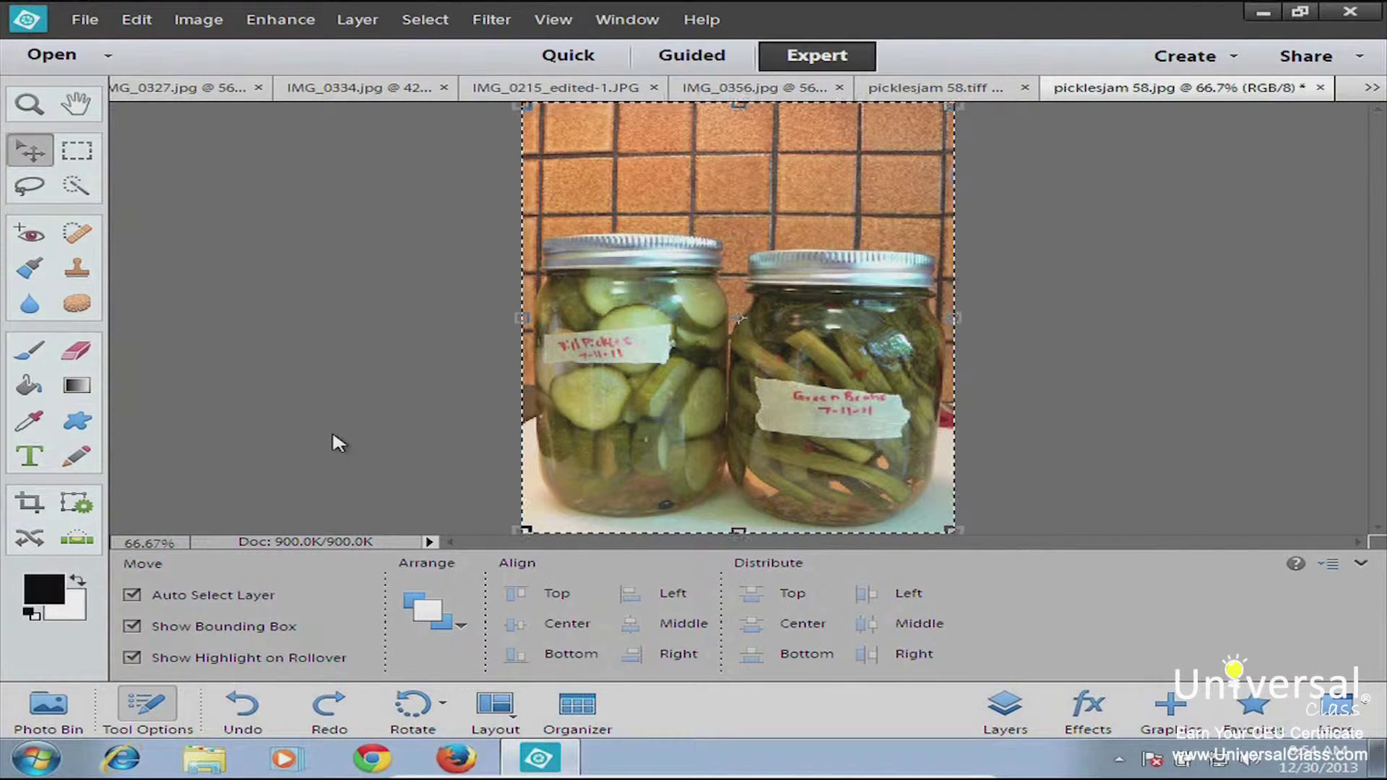
click(39, 581)
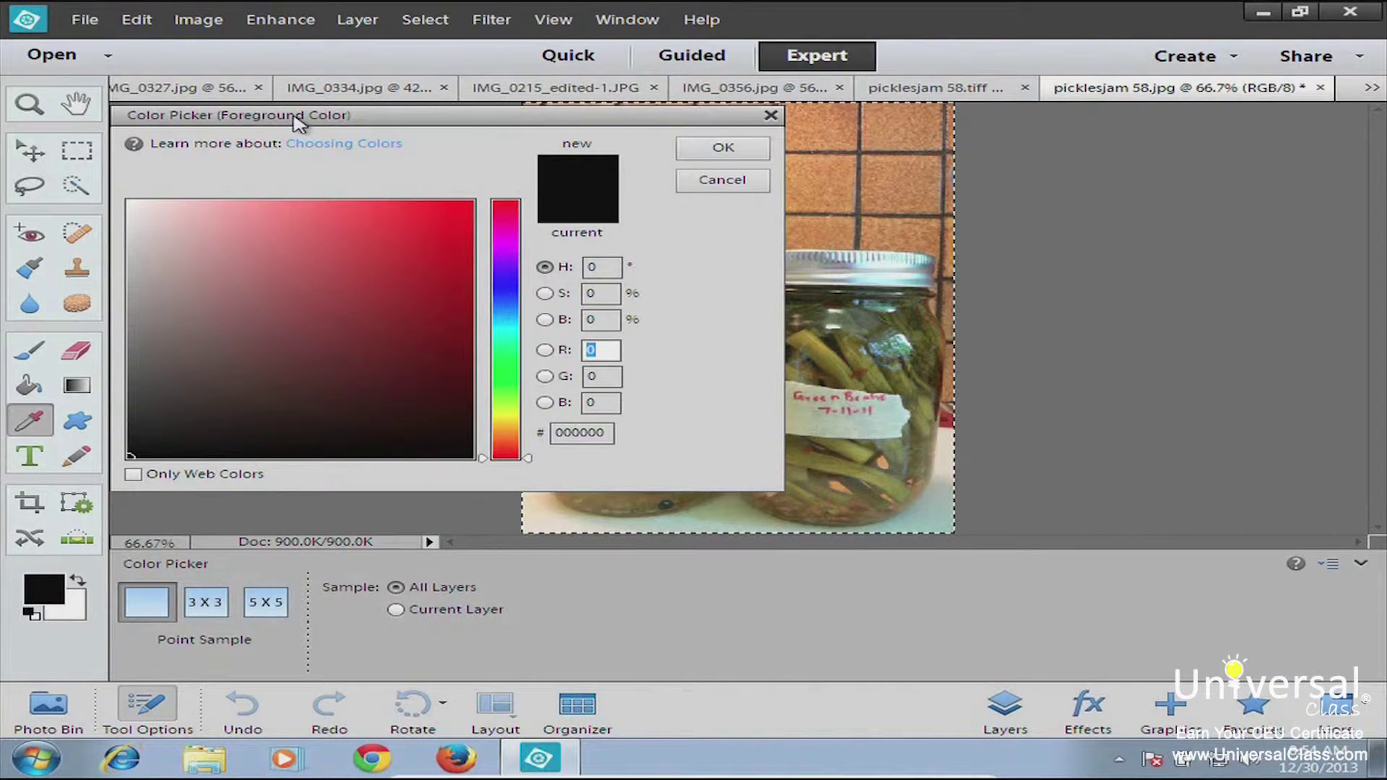
click(770, 117)
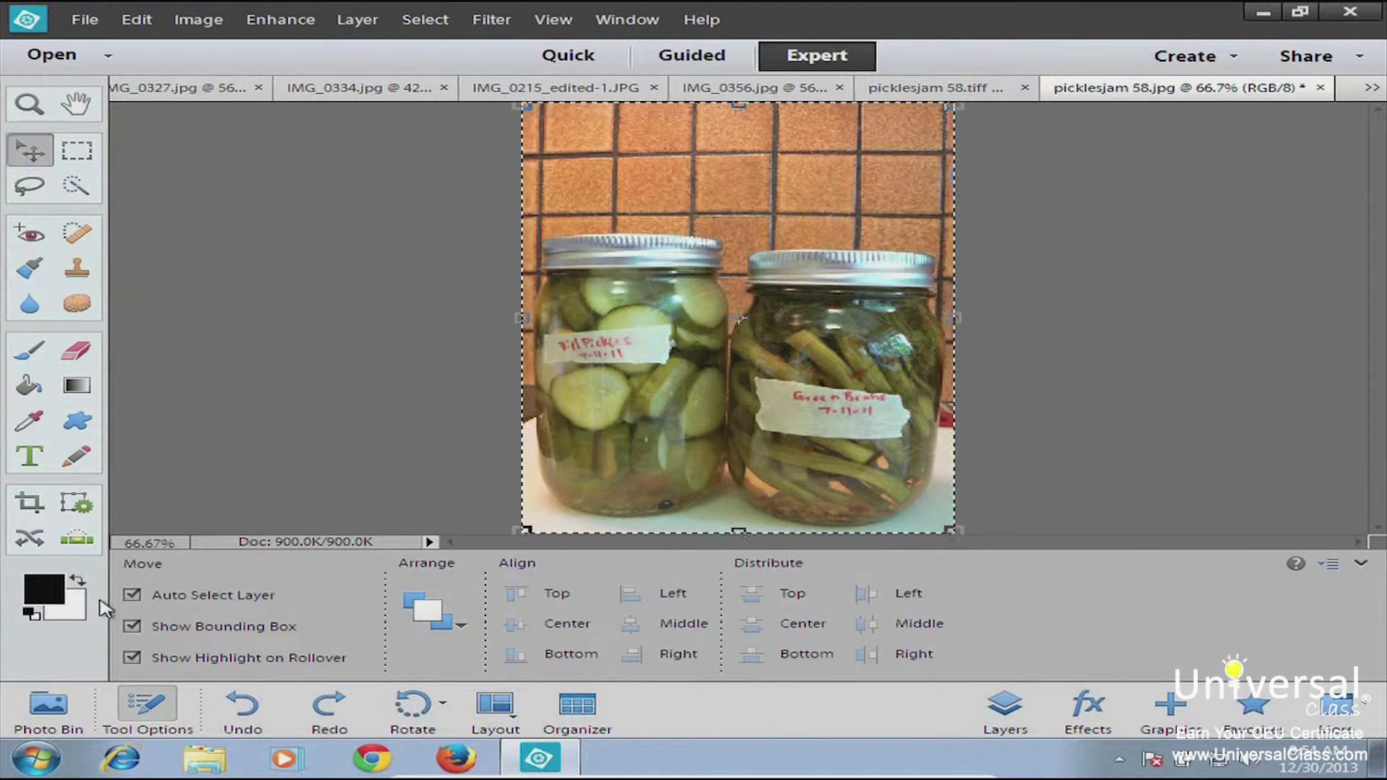
Open the background color for editing, choose the dark red 972f2f, and change its red value to 0 and green to 42.
click(70, 611)
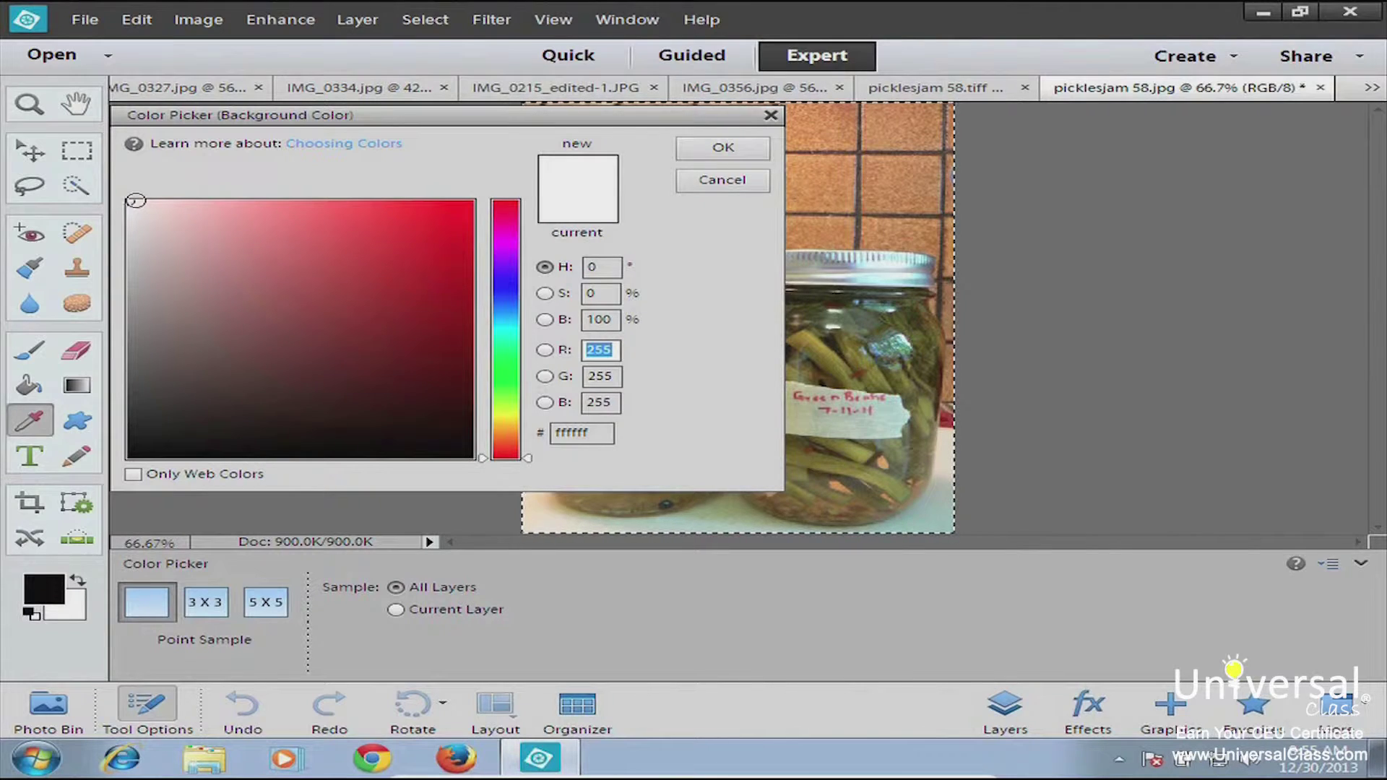
drag(130, 203, 364, 306)
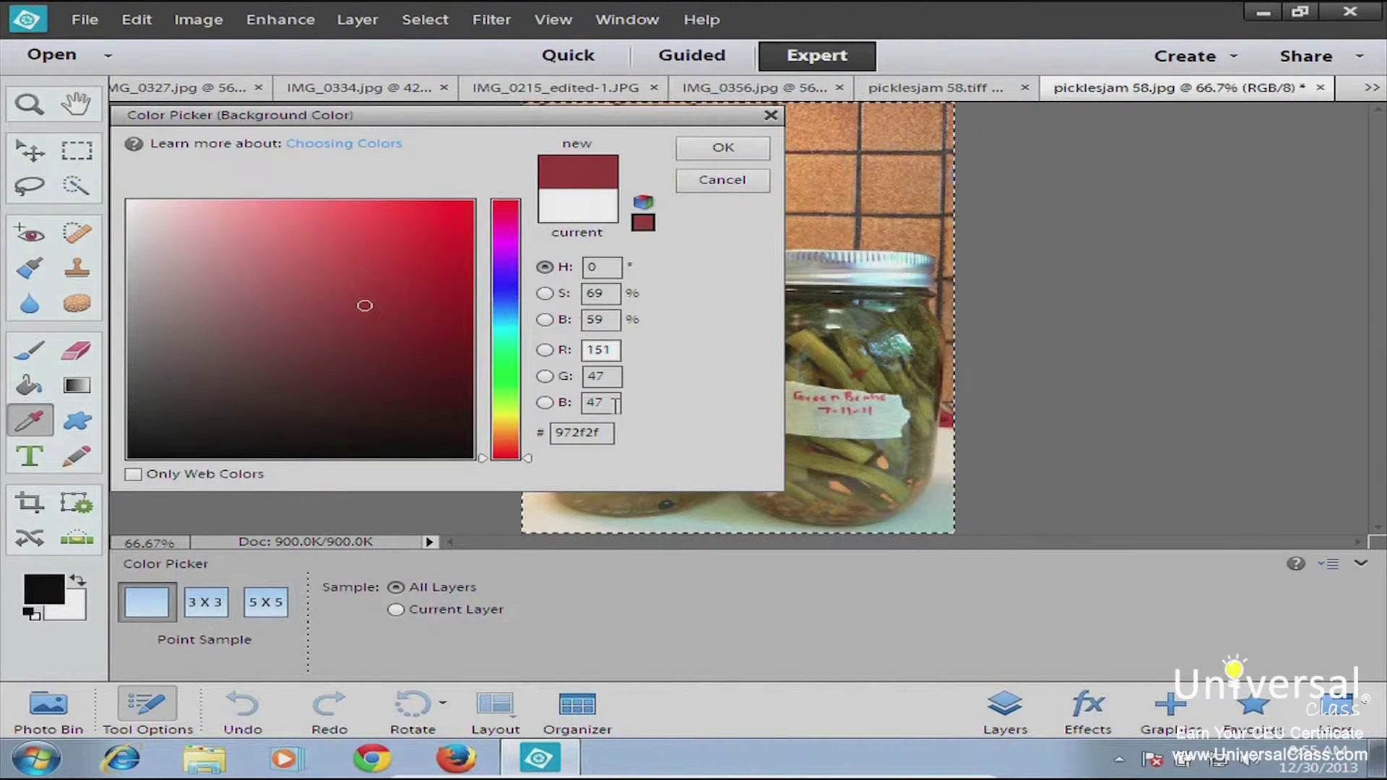
click(582, 433)
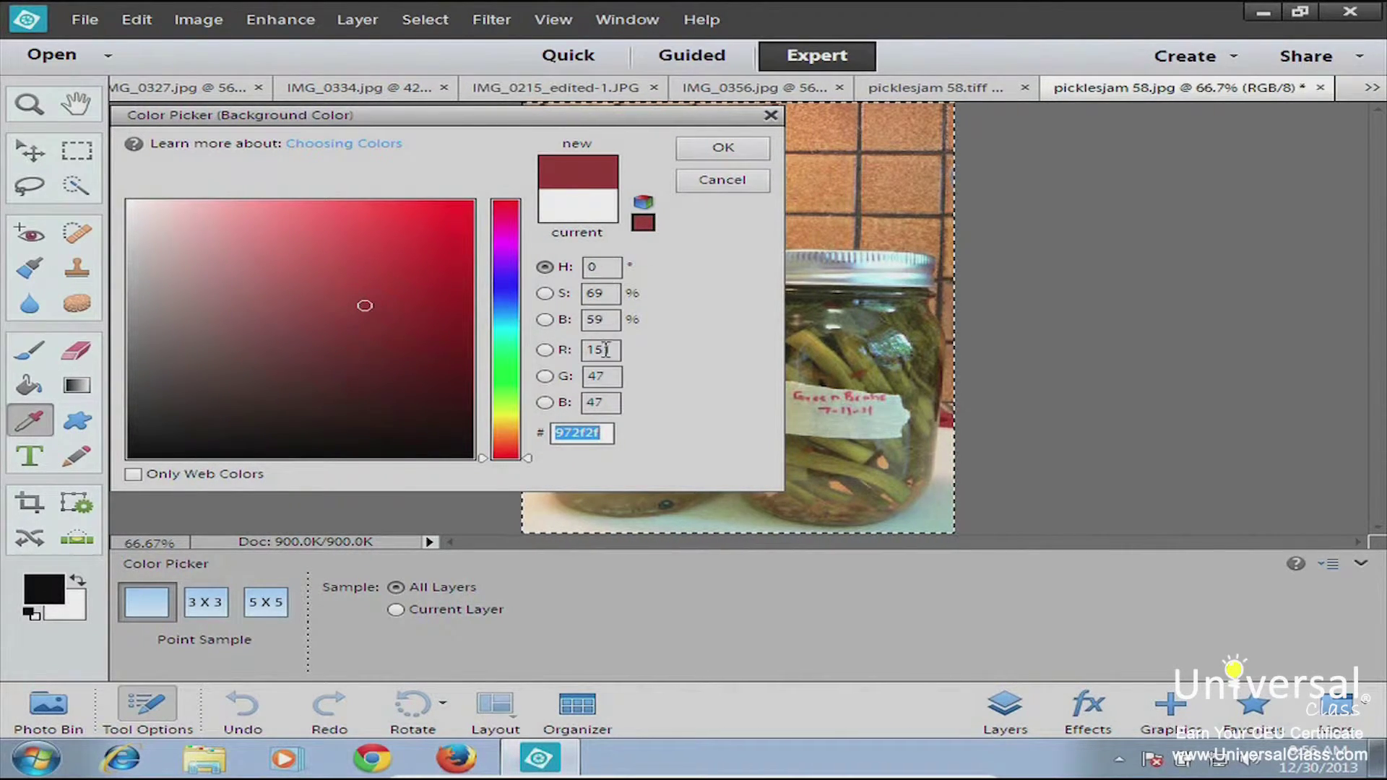
text(002a2f)
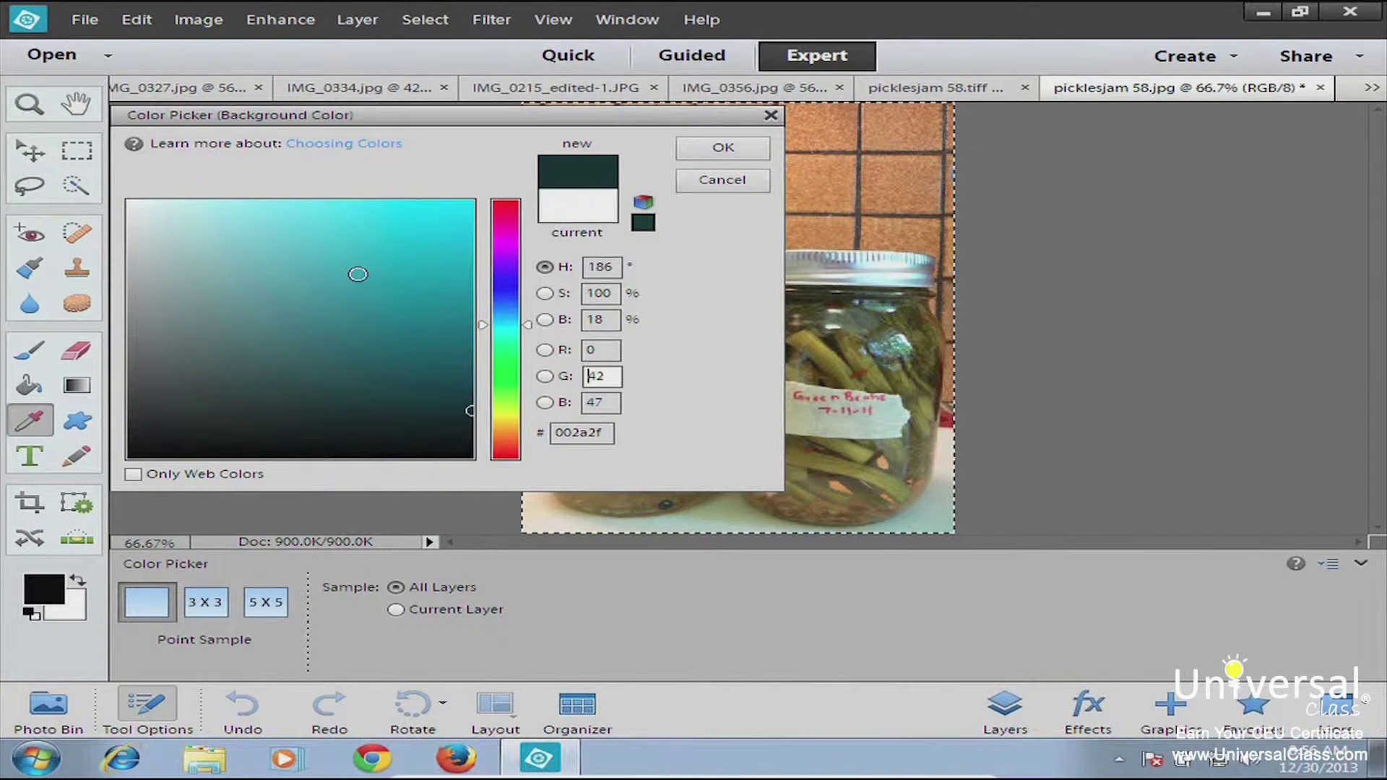
Try a muted teal 59939a, the near-white f6fbfc and the near-black 000607 as the background color.
click(274, 305)
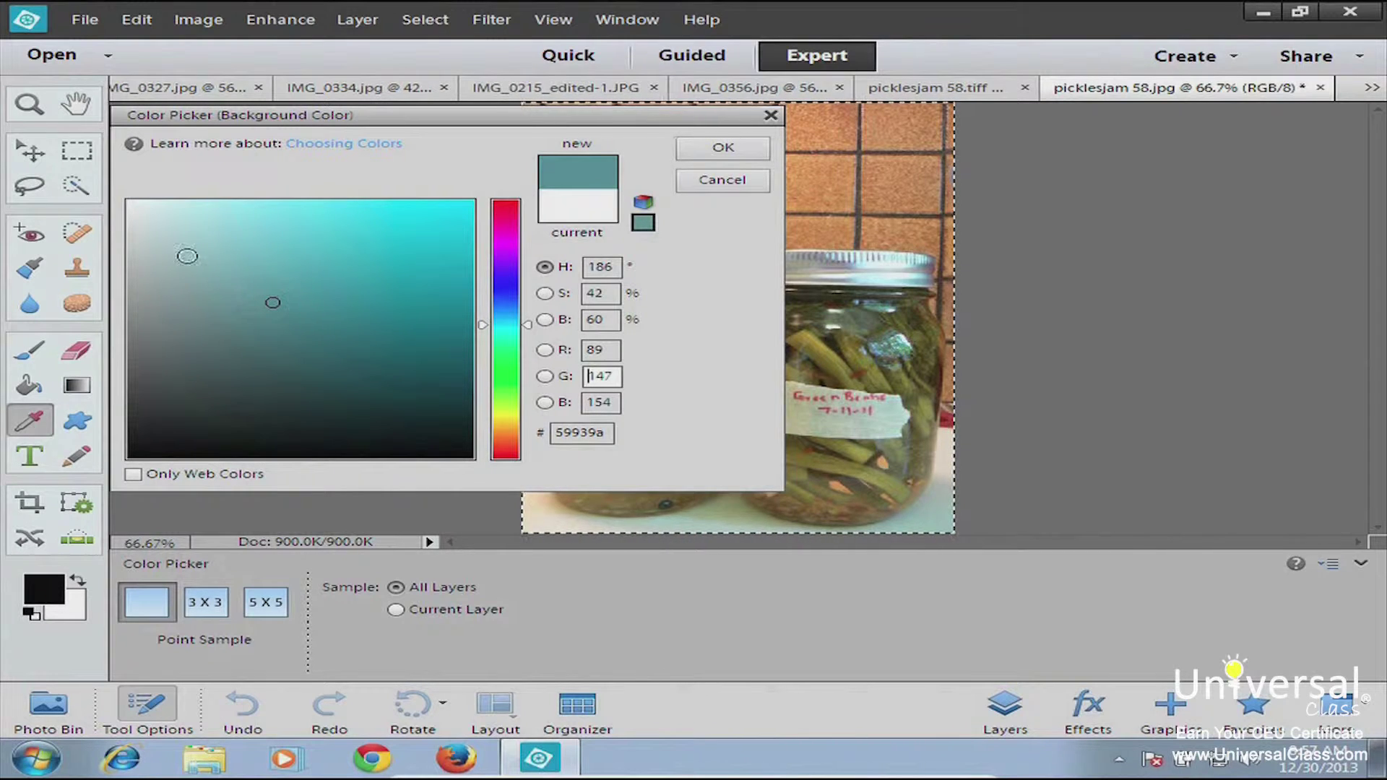
click(136, 204)
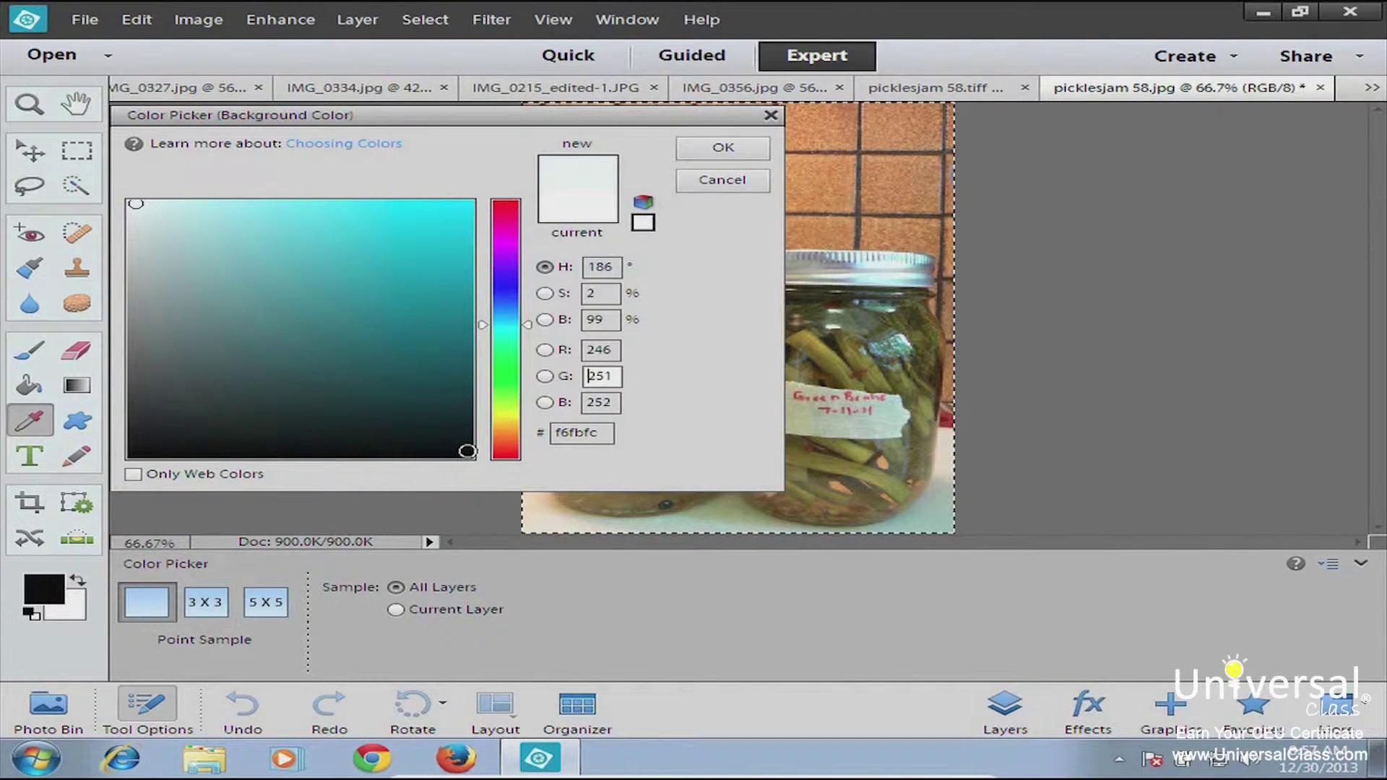
click(466, 451)
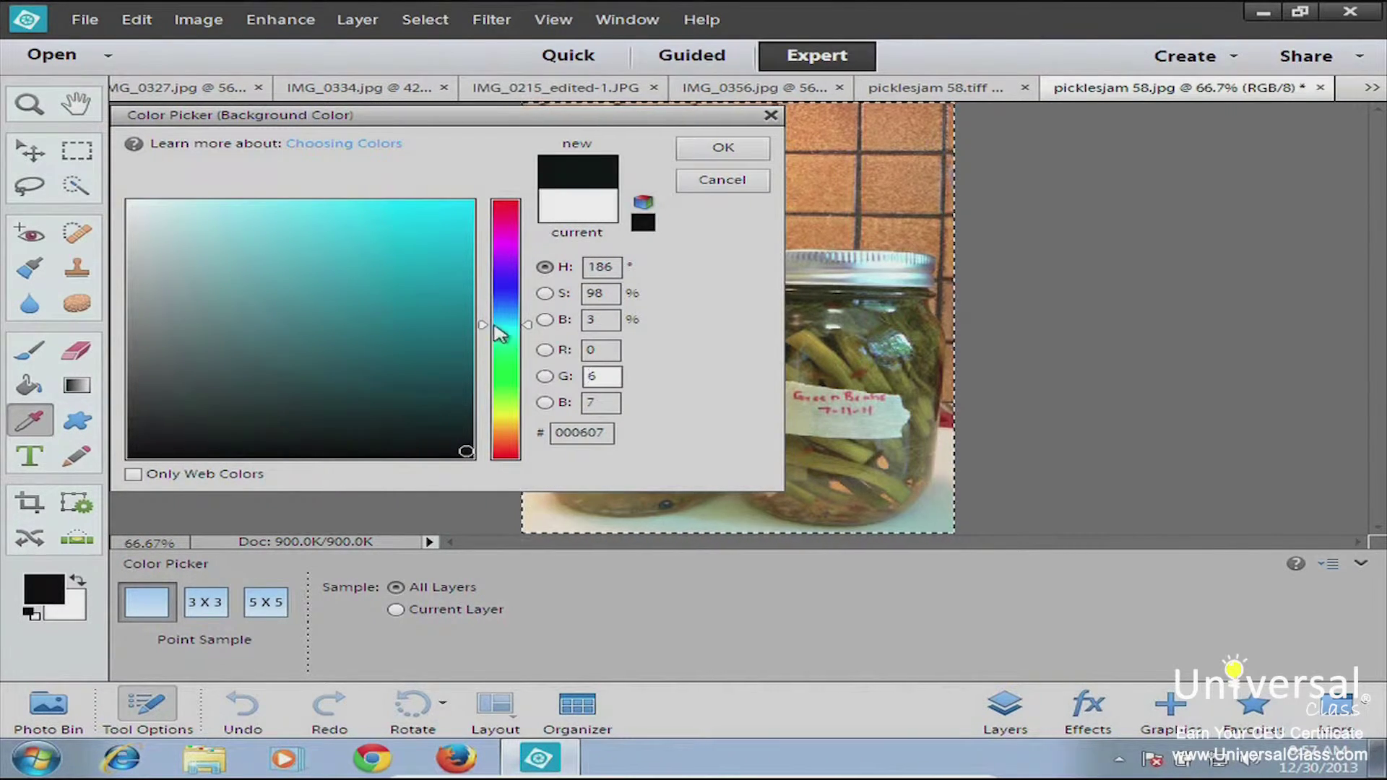
Shift the background color's hue to green and on to 165°, and choose the shade 4bb49a.
click(527, 306)
drag(527, 306, 528, 371)
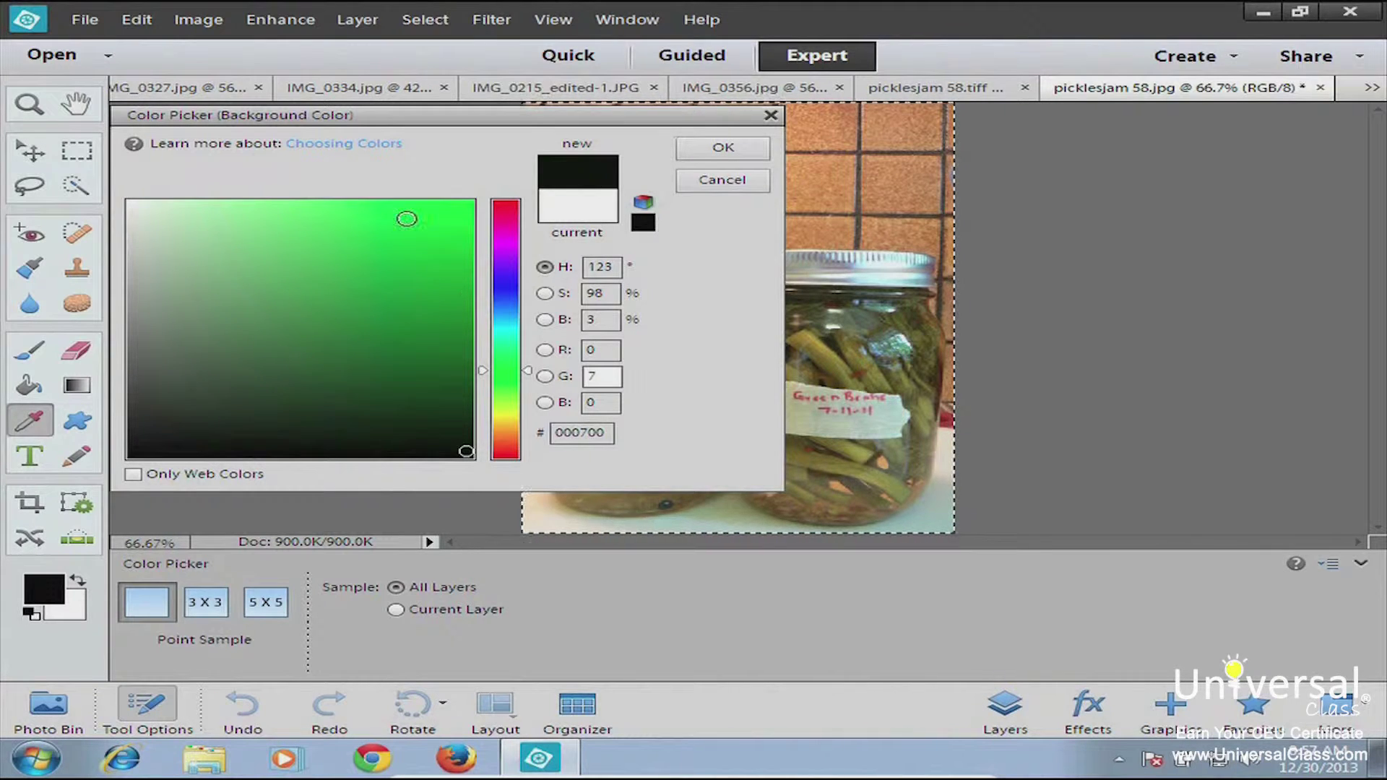
click(301, 322)
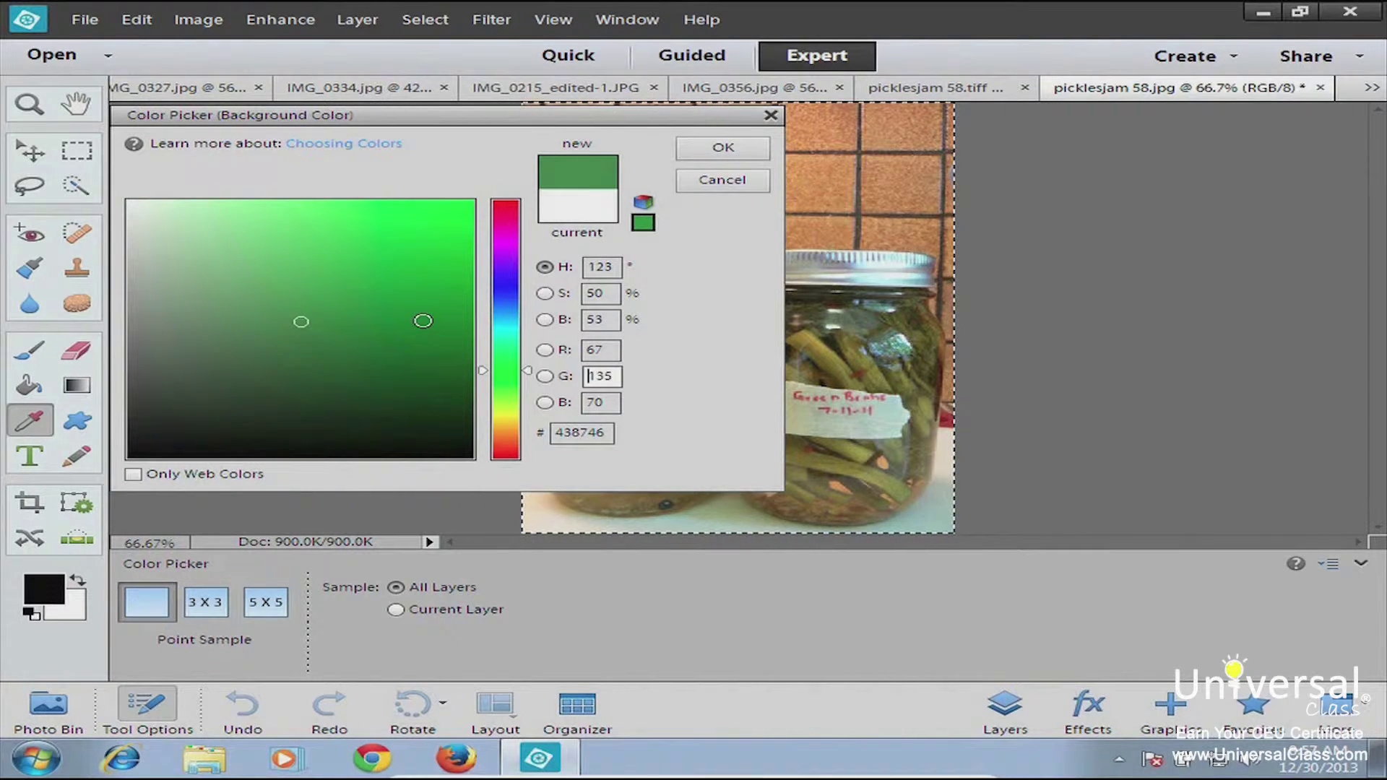
drag(532, 373, 528, 348)
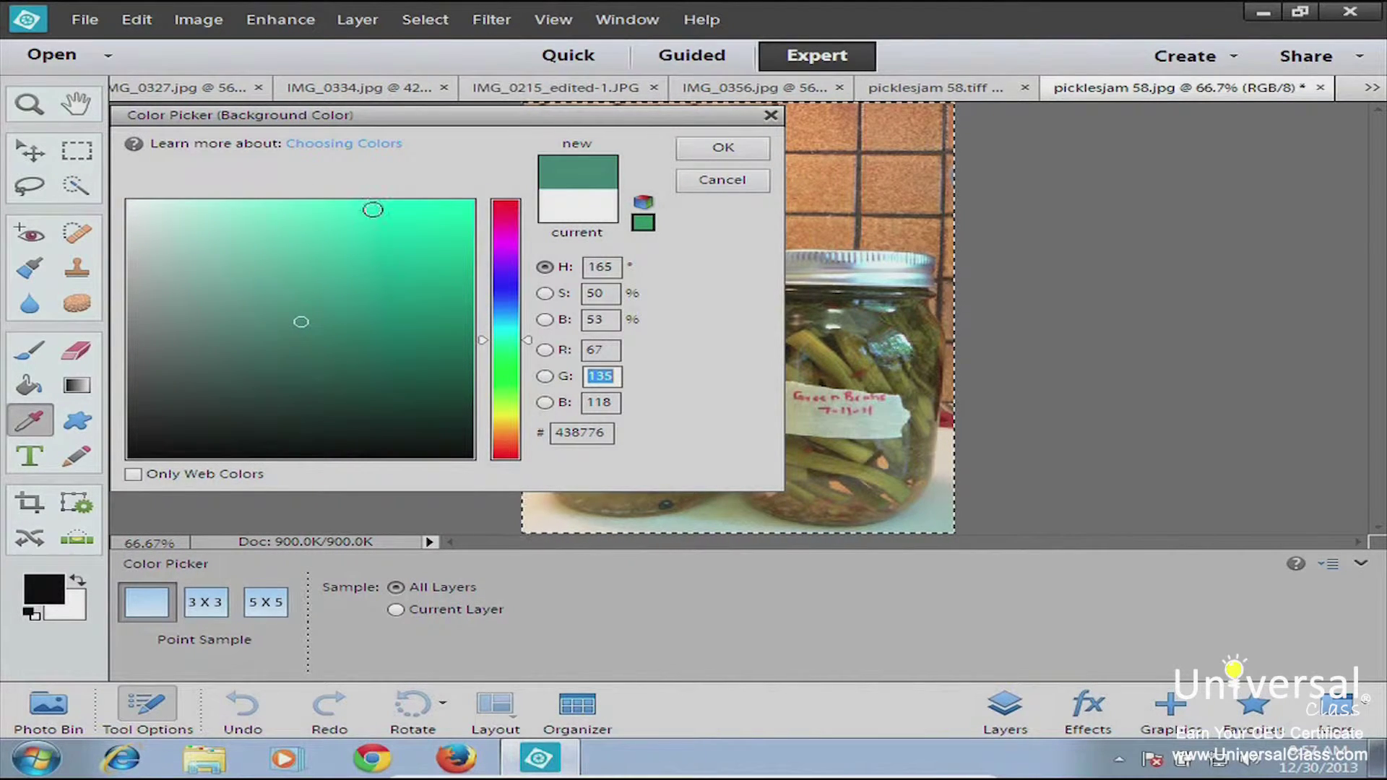
click(329, 276)
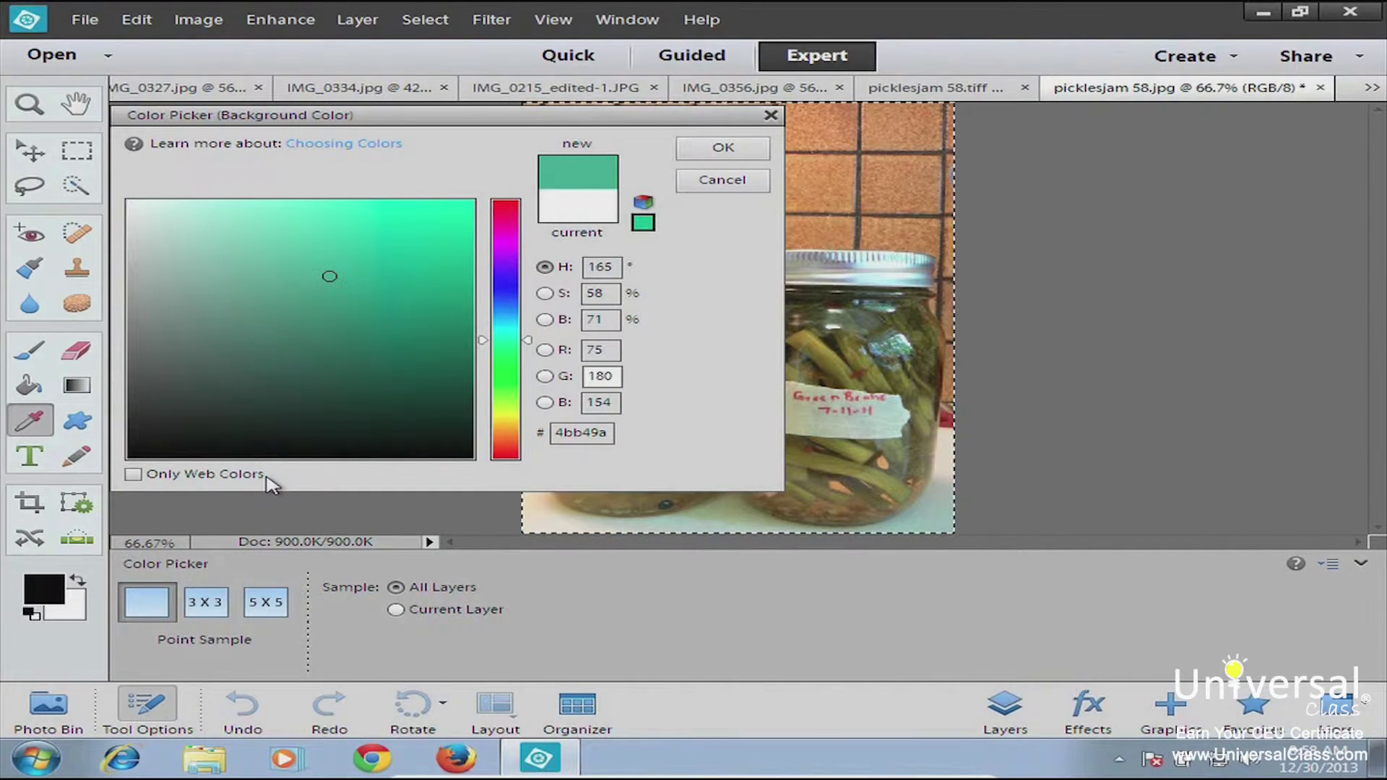
Restrict the background color to web colors to get 33cc99, lift the restriction and apply the color.
click(133, 475)
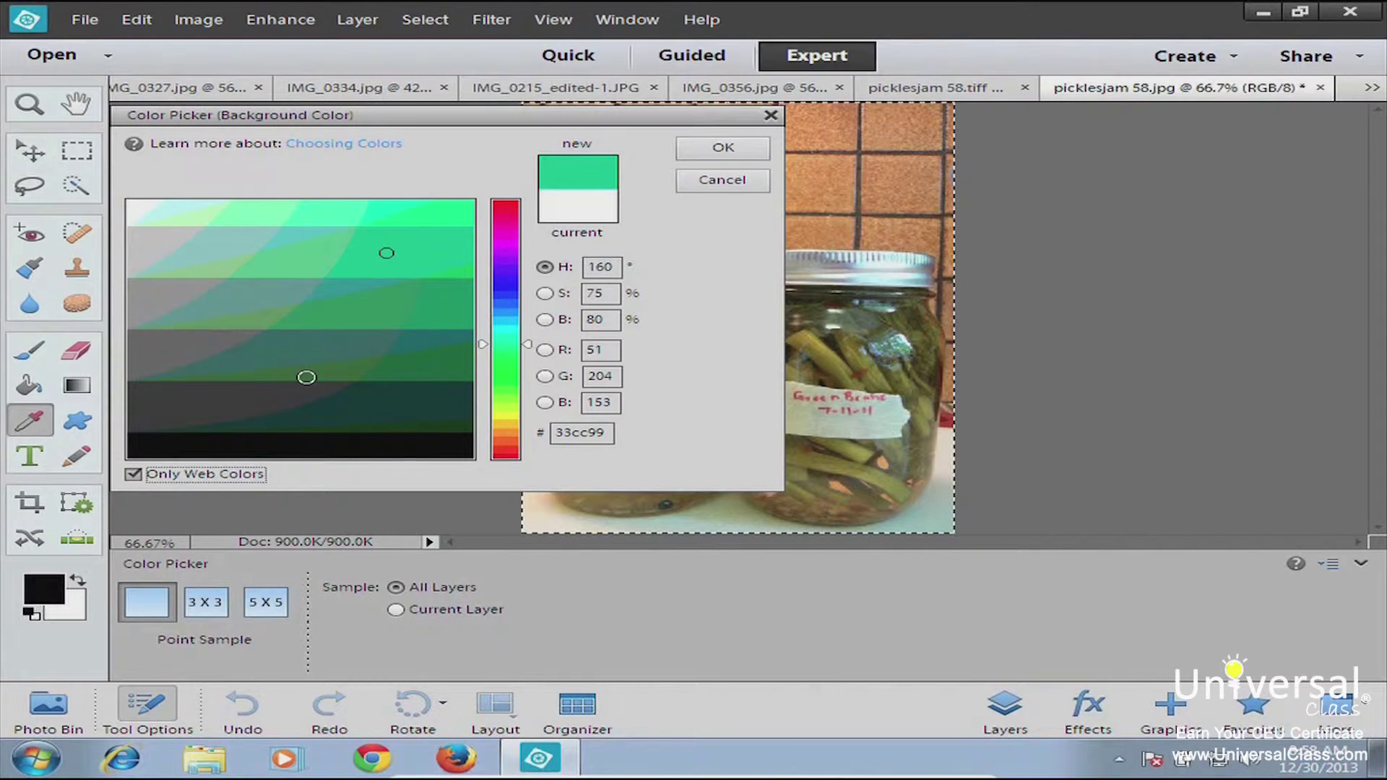
click(133, 474)
click(133, 474)
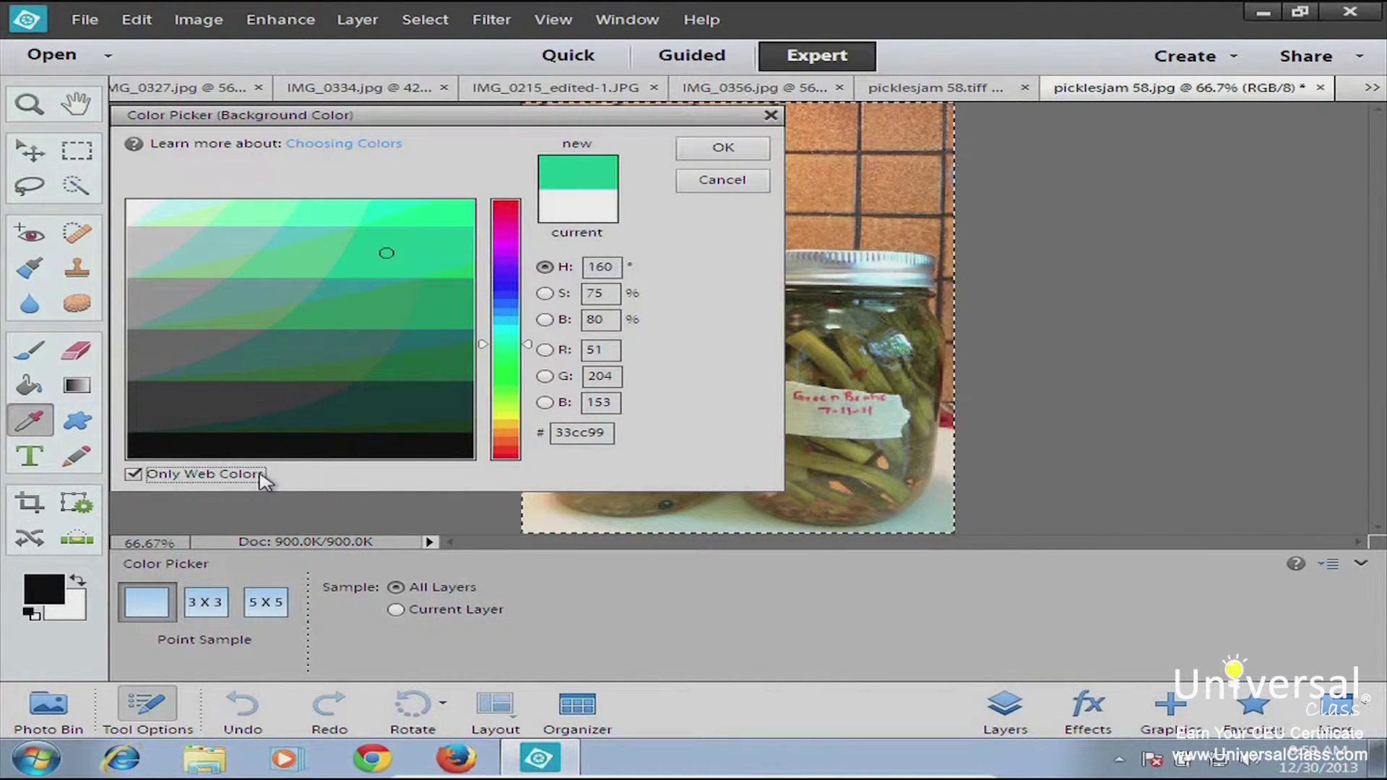
click(133, 474)
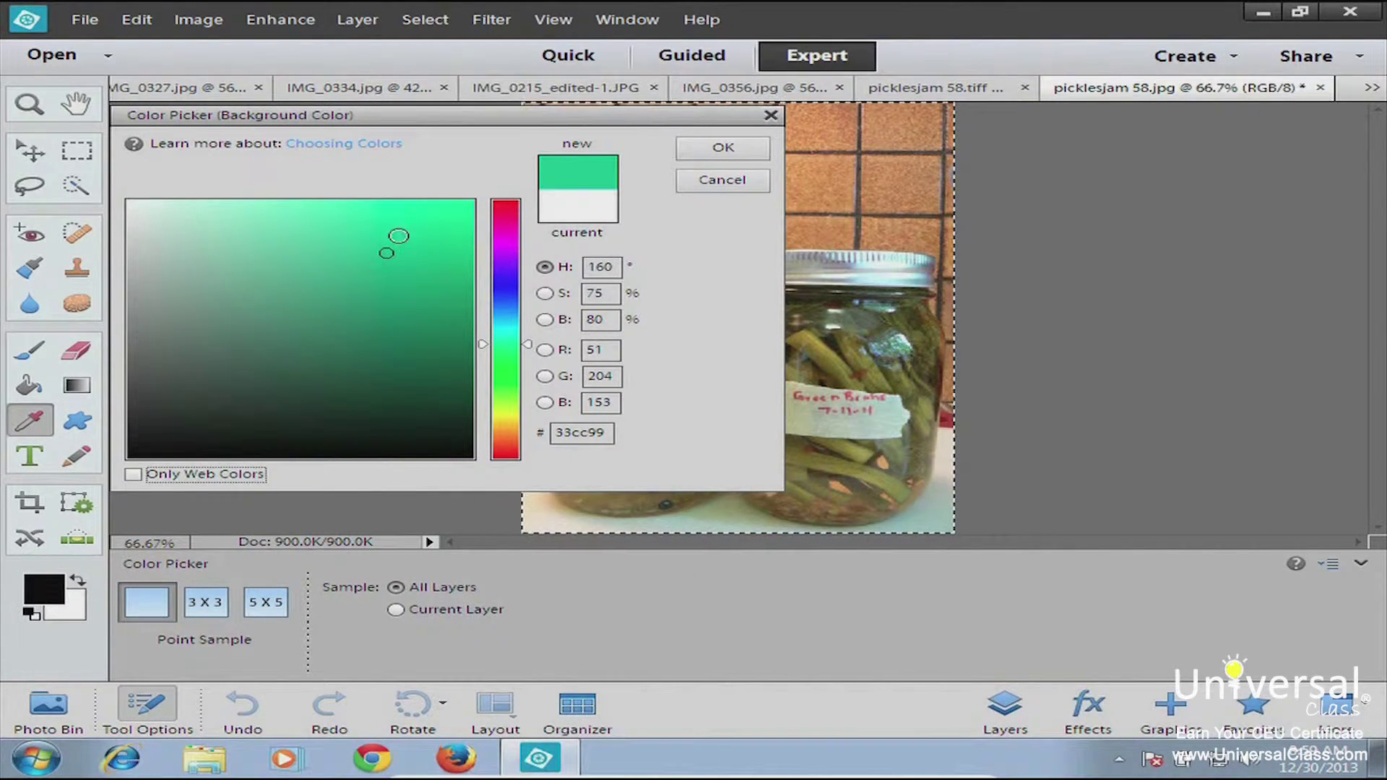
click(712, 150)
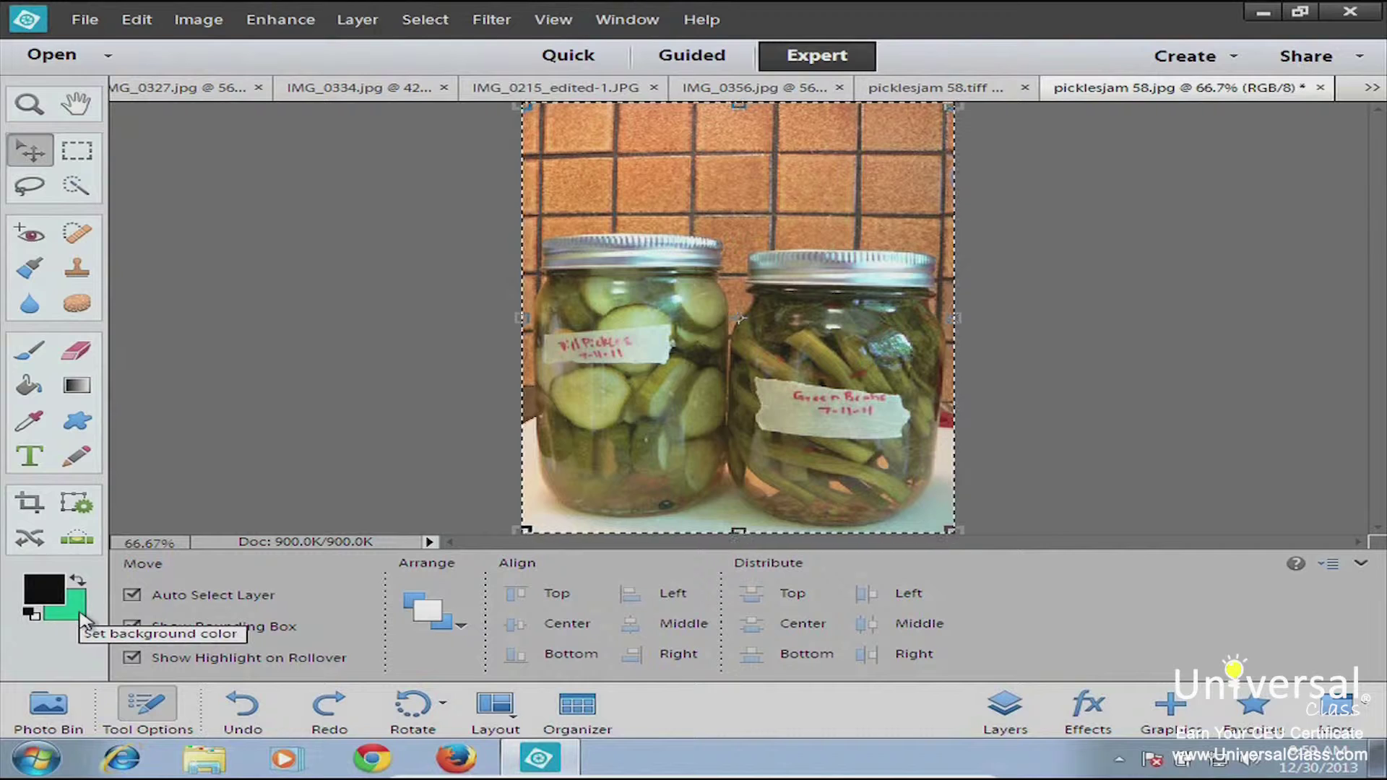
Switch to the Eraser, display the Color Swatches and set the foreground color to Pastel Cyan.
click(76, 350)
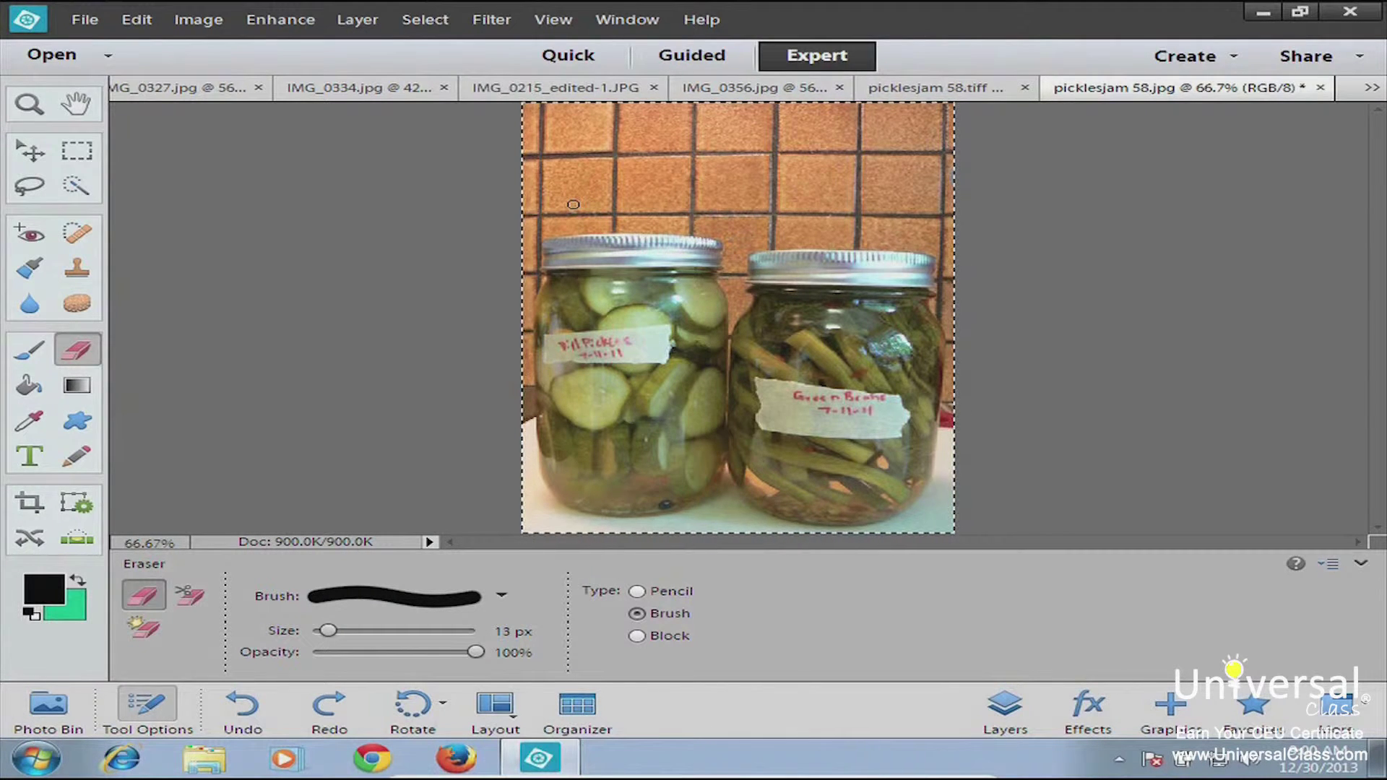
click(636, 22)
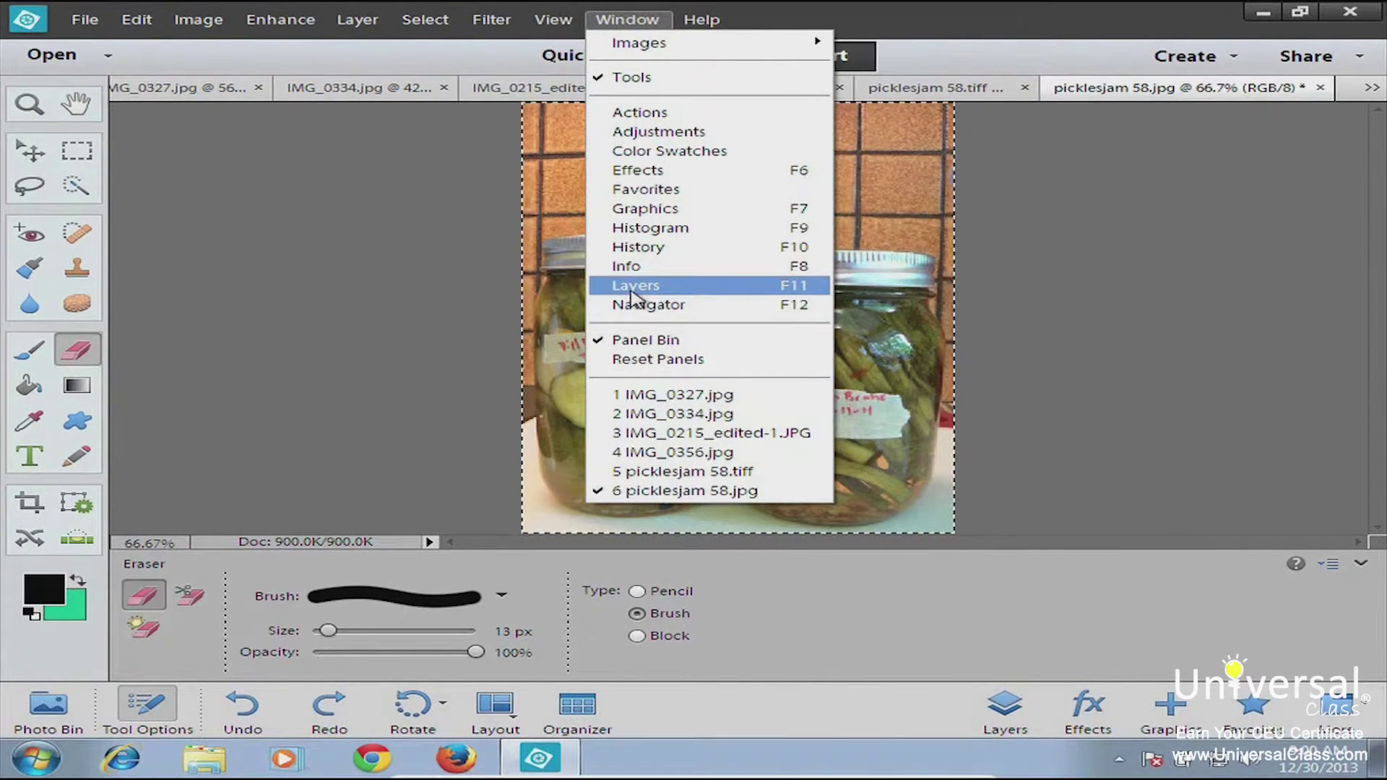
click(656, 153)
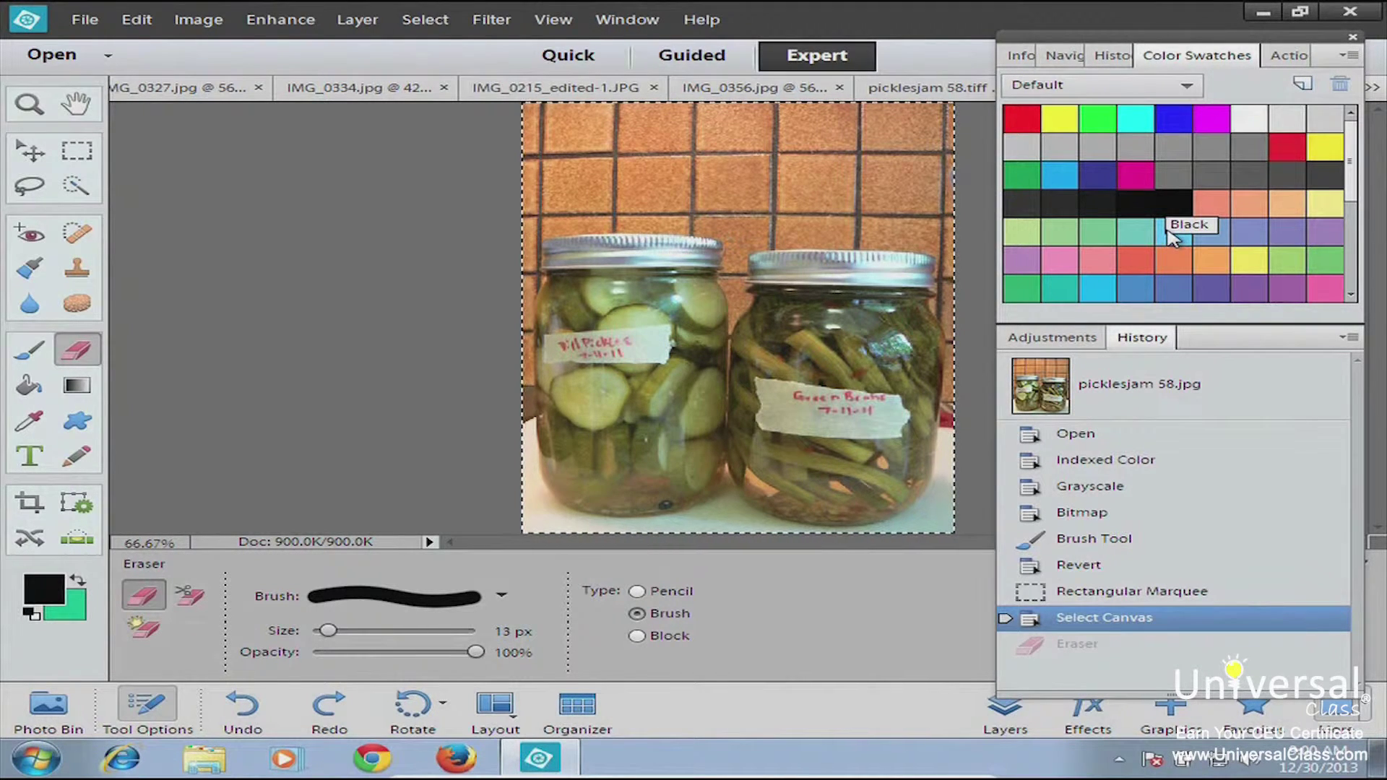
click(1171, 232)
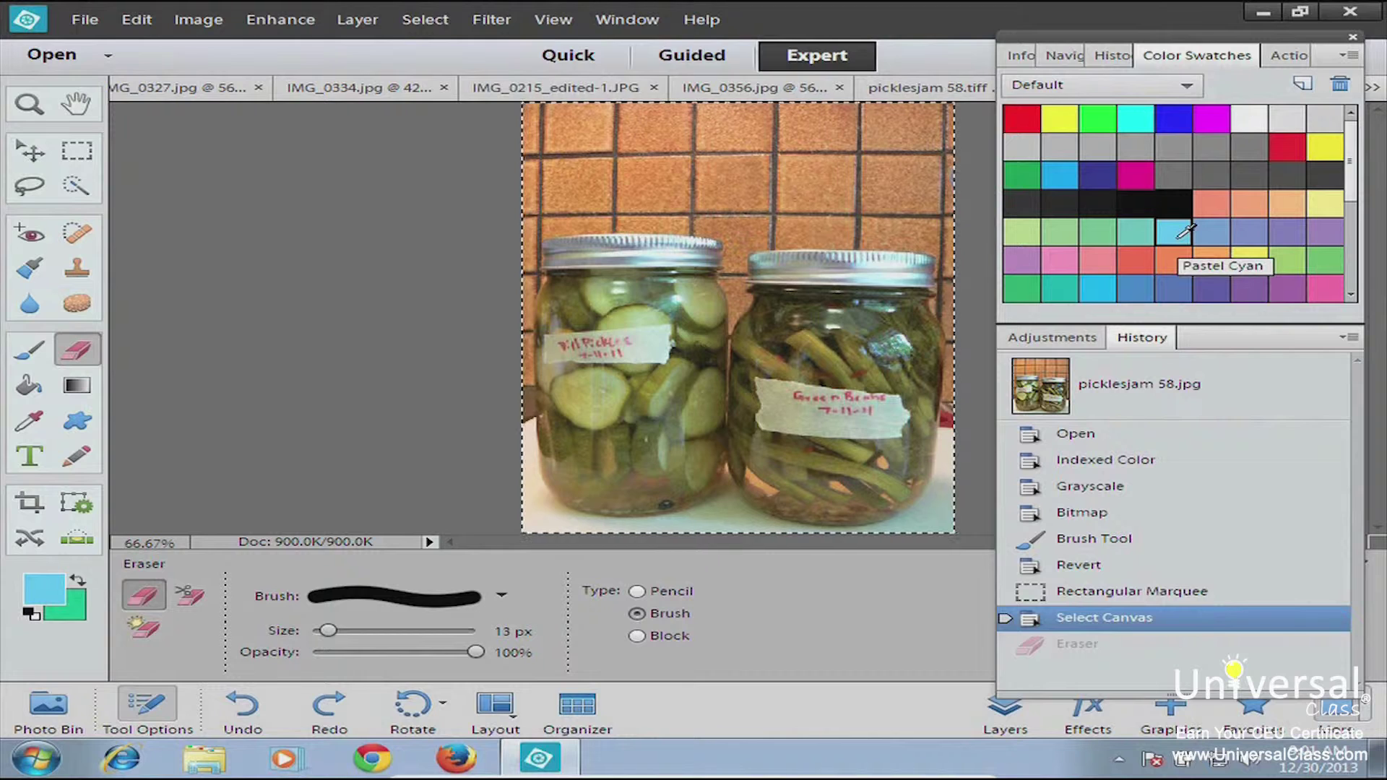
Set the foreground color to the magenta swatch and paint a wavy 13 px Brush stroke across the tiles above the jars.
click(1135, 173)
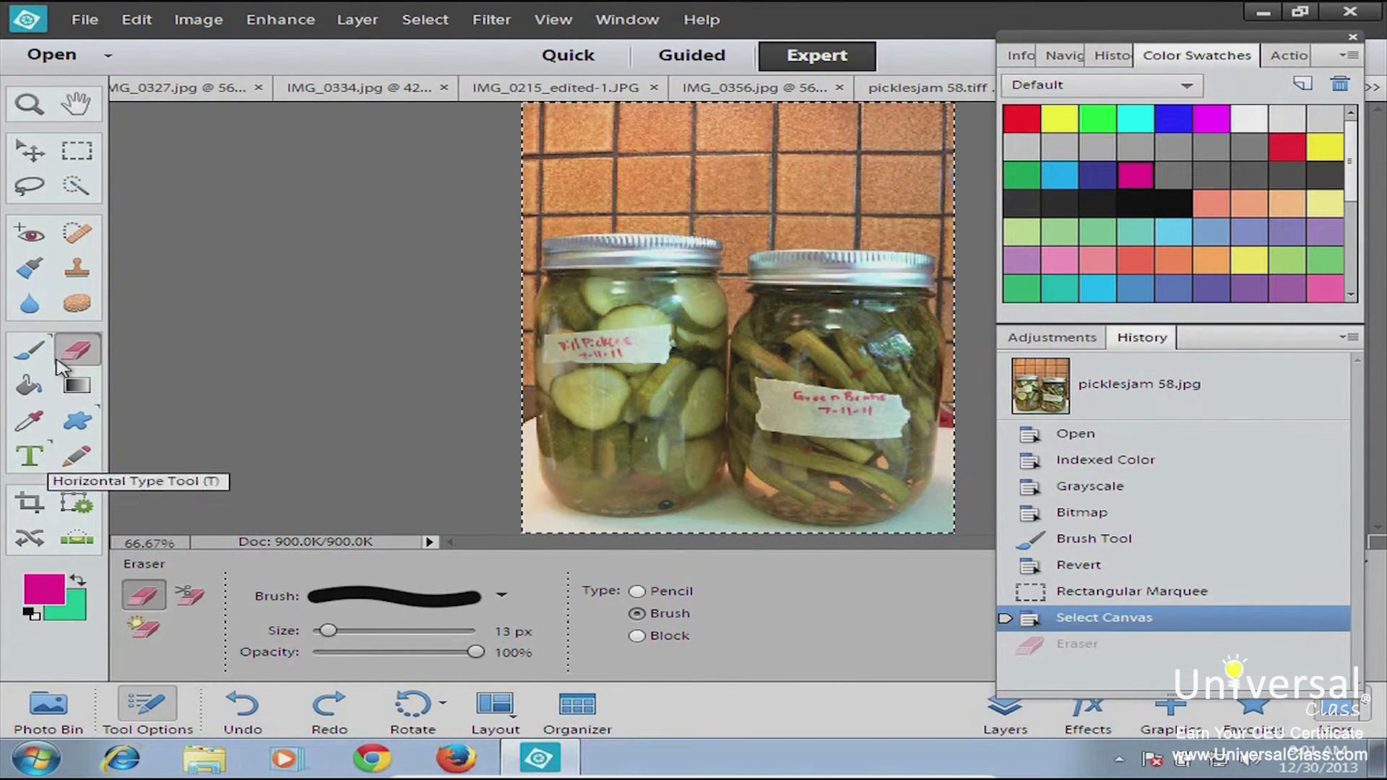
click(31, 350)
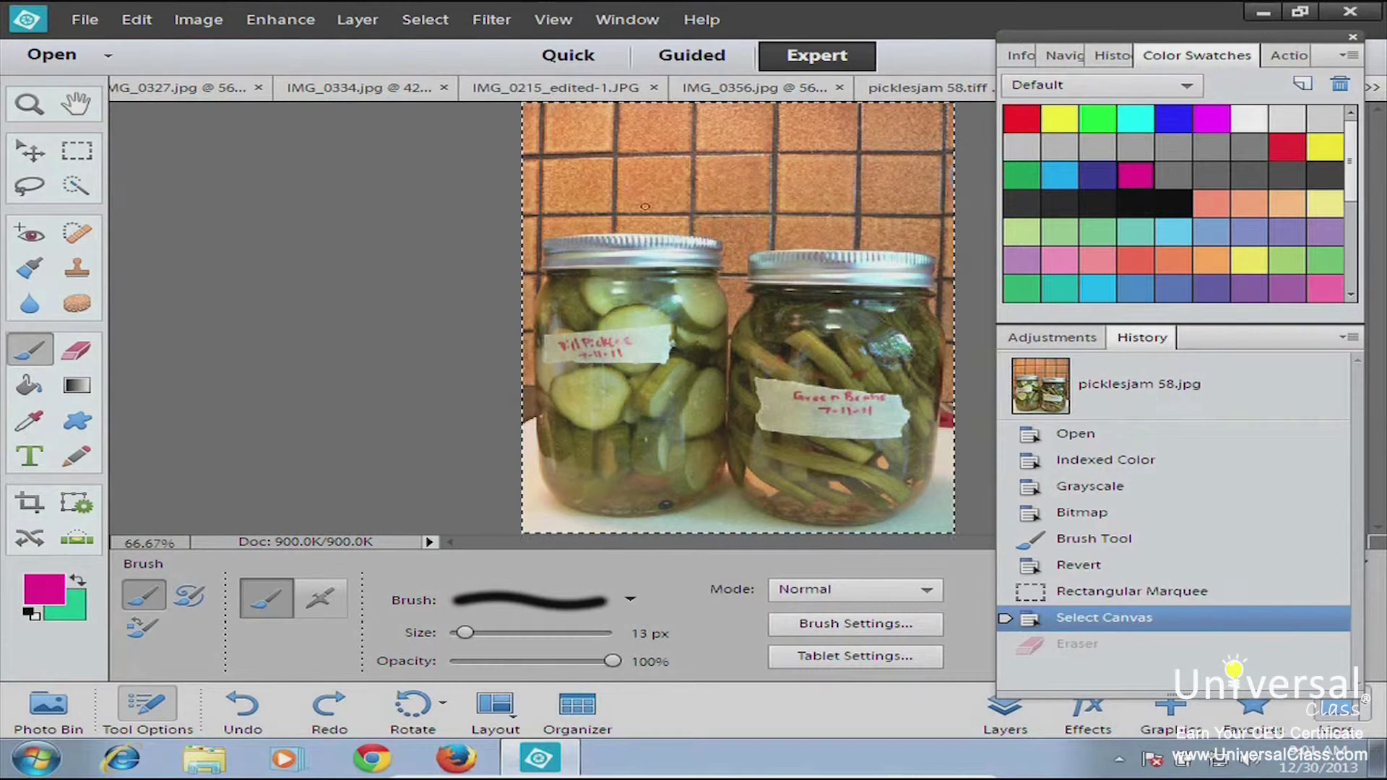
drag(839, 179, 843, 155)
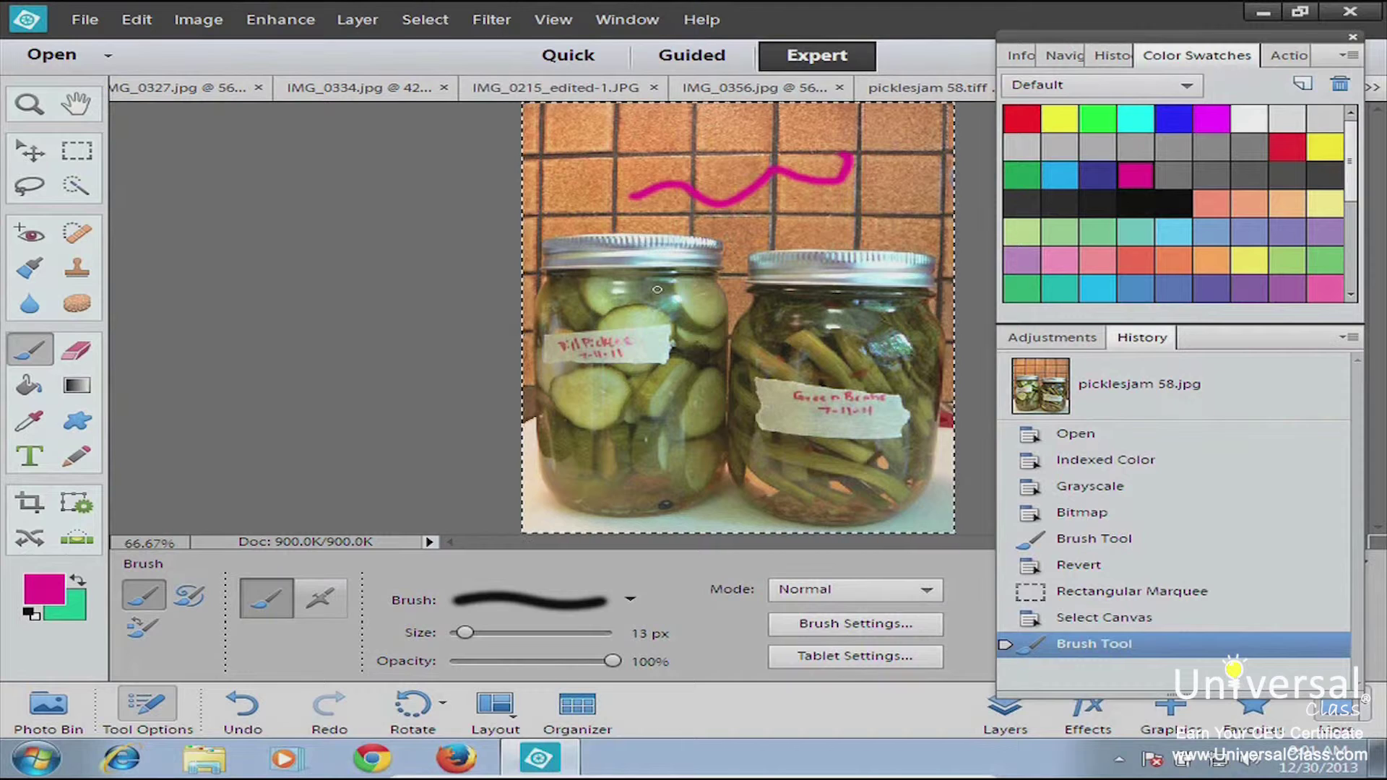
Undo the magenta and pale test brush strokes on the tiles, and set the background color to a black swatch.
key(ctrl+z)
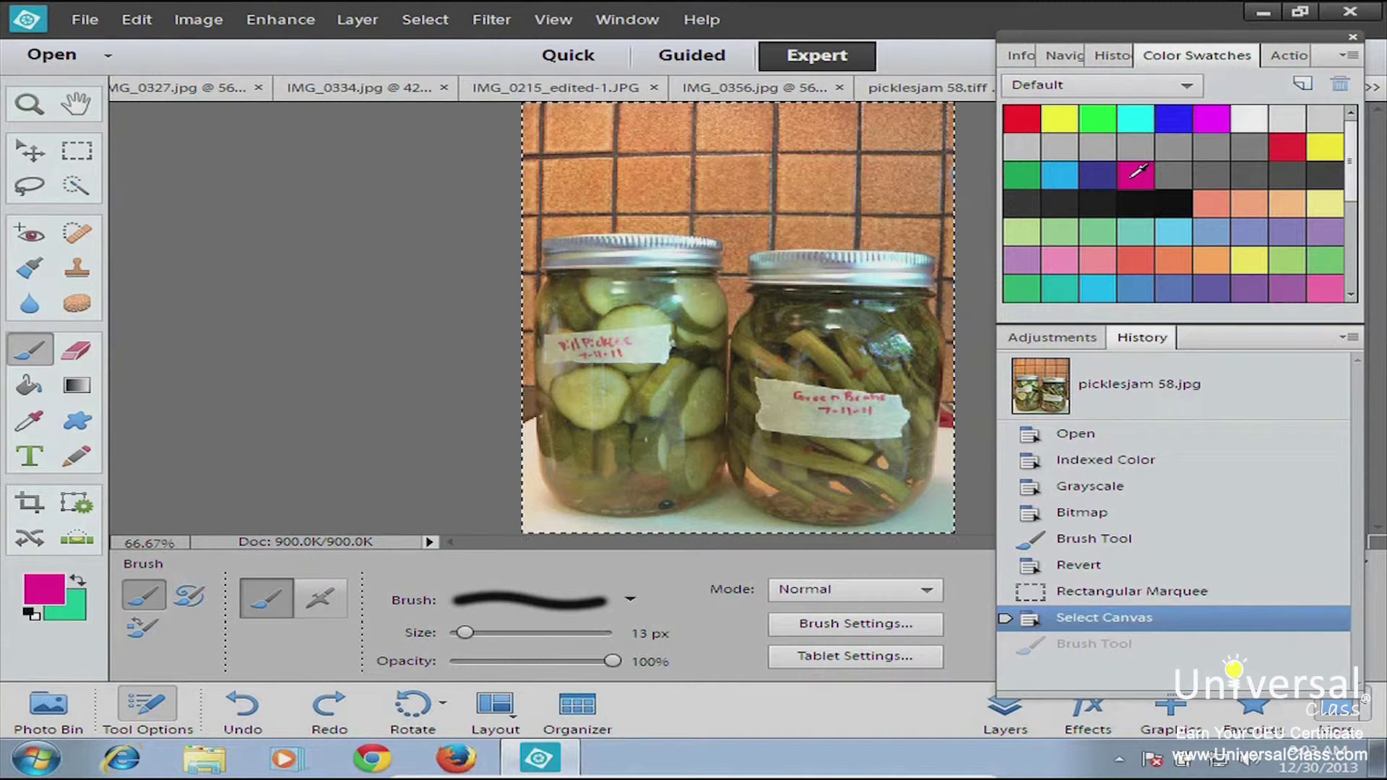
ctrl+click(1170, 202)
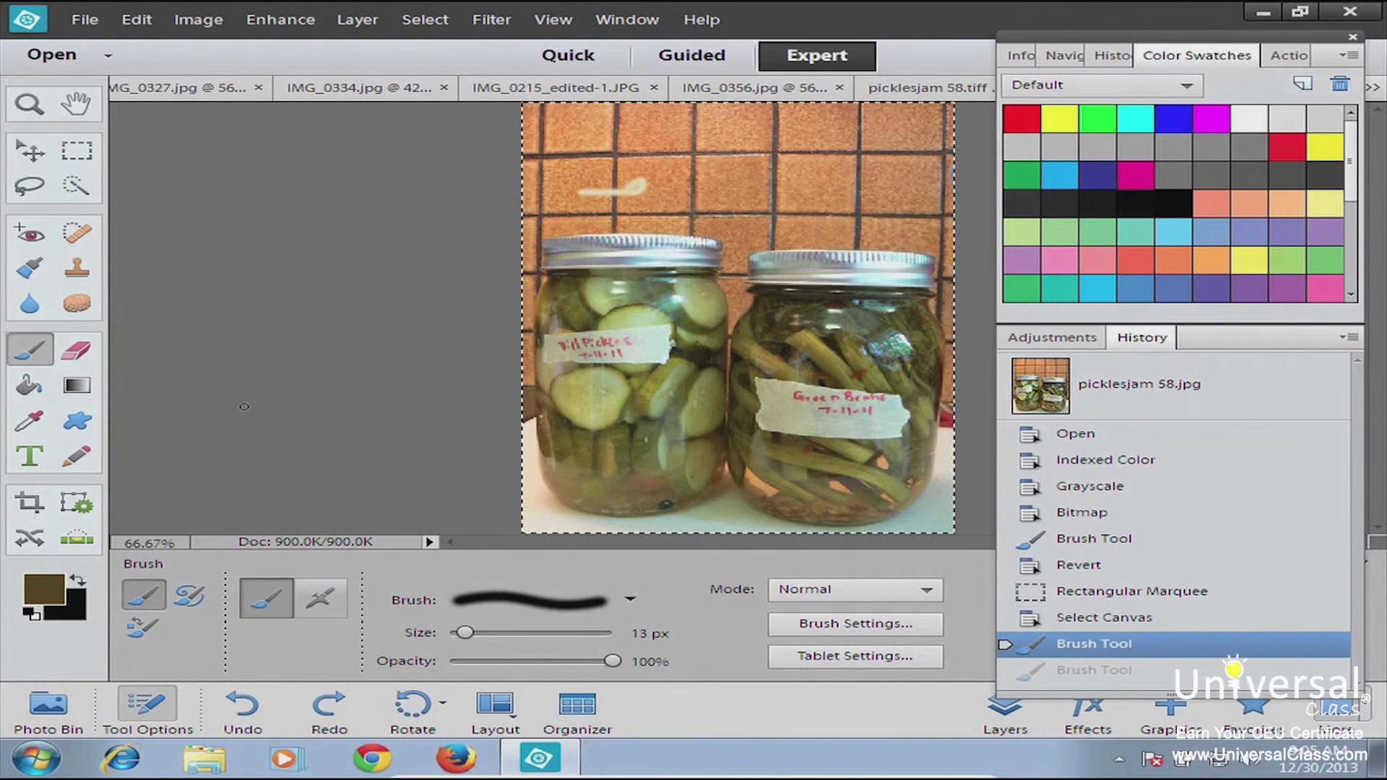
key(ctrl+z)
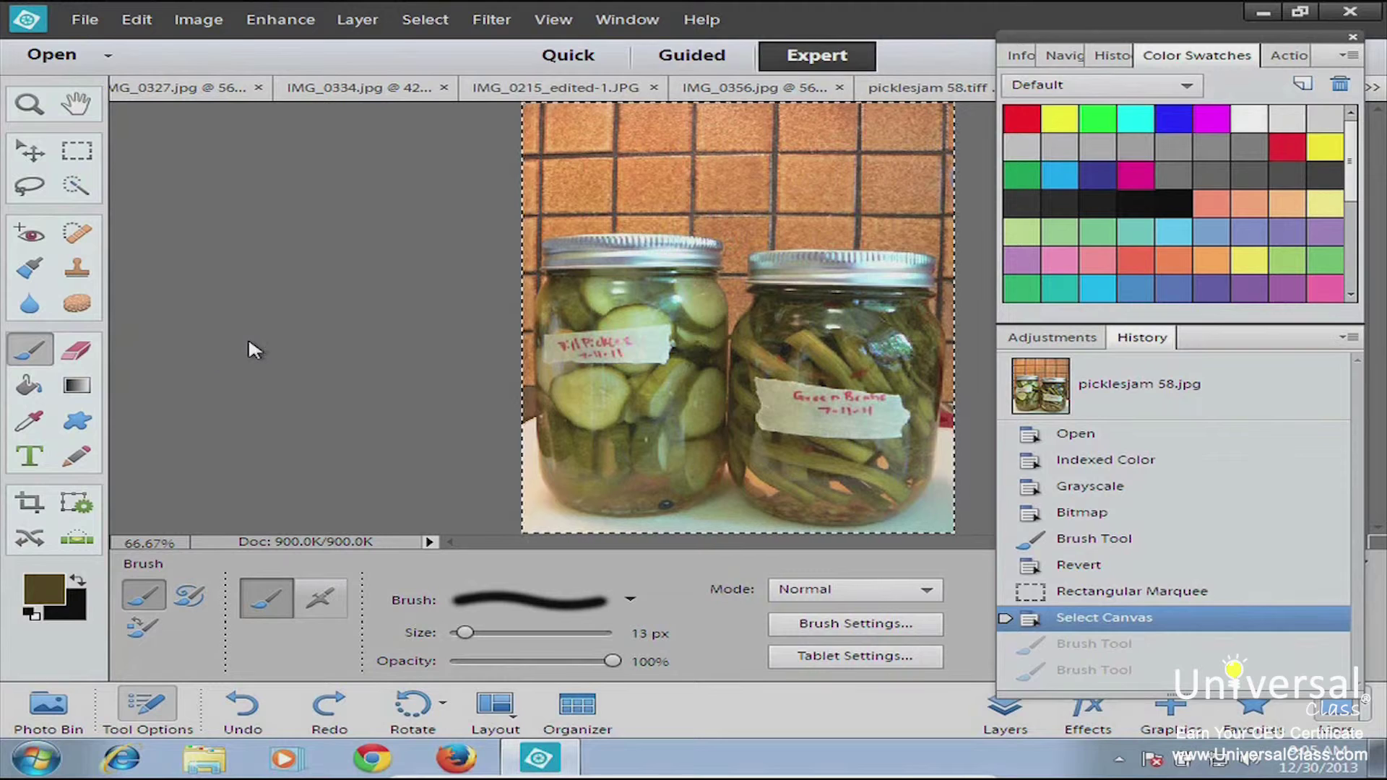
Set the foreground color to the pale beige d7ceae and add it to the Color Swatches as a new swatch.
click(52, 591)
click(204, 422)
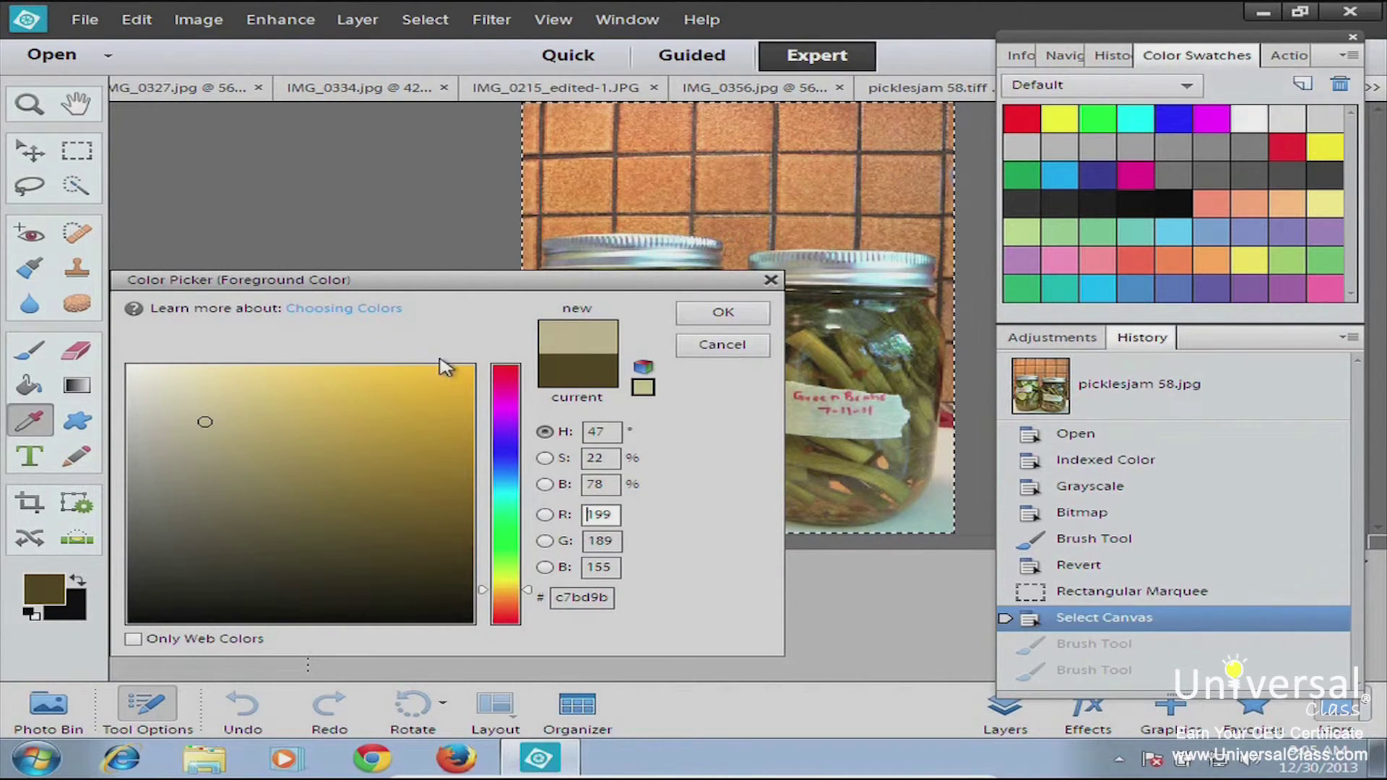
click(194, 406)
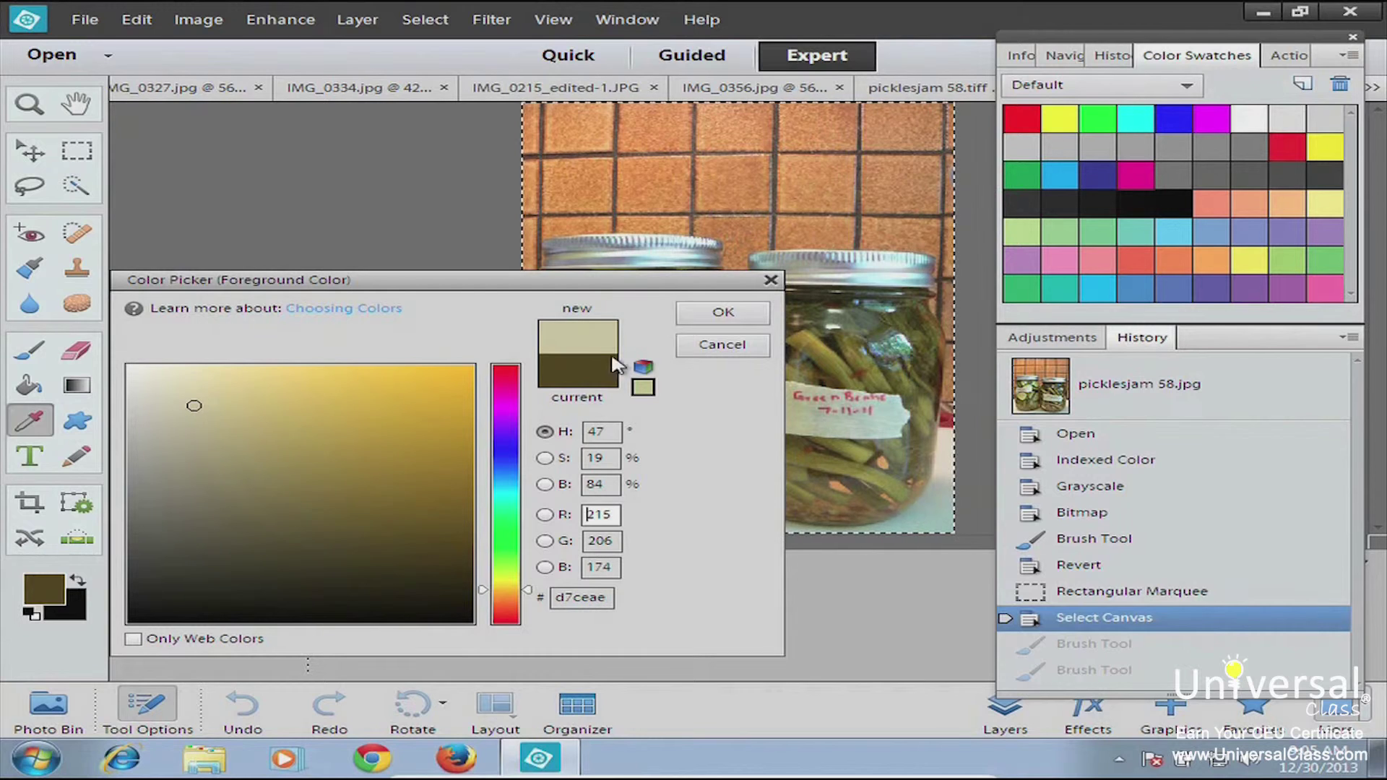
click(723, 314)
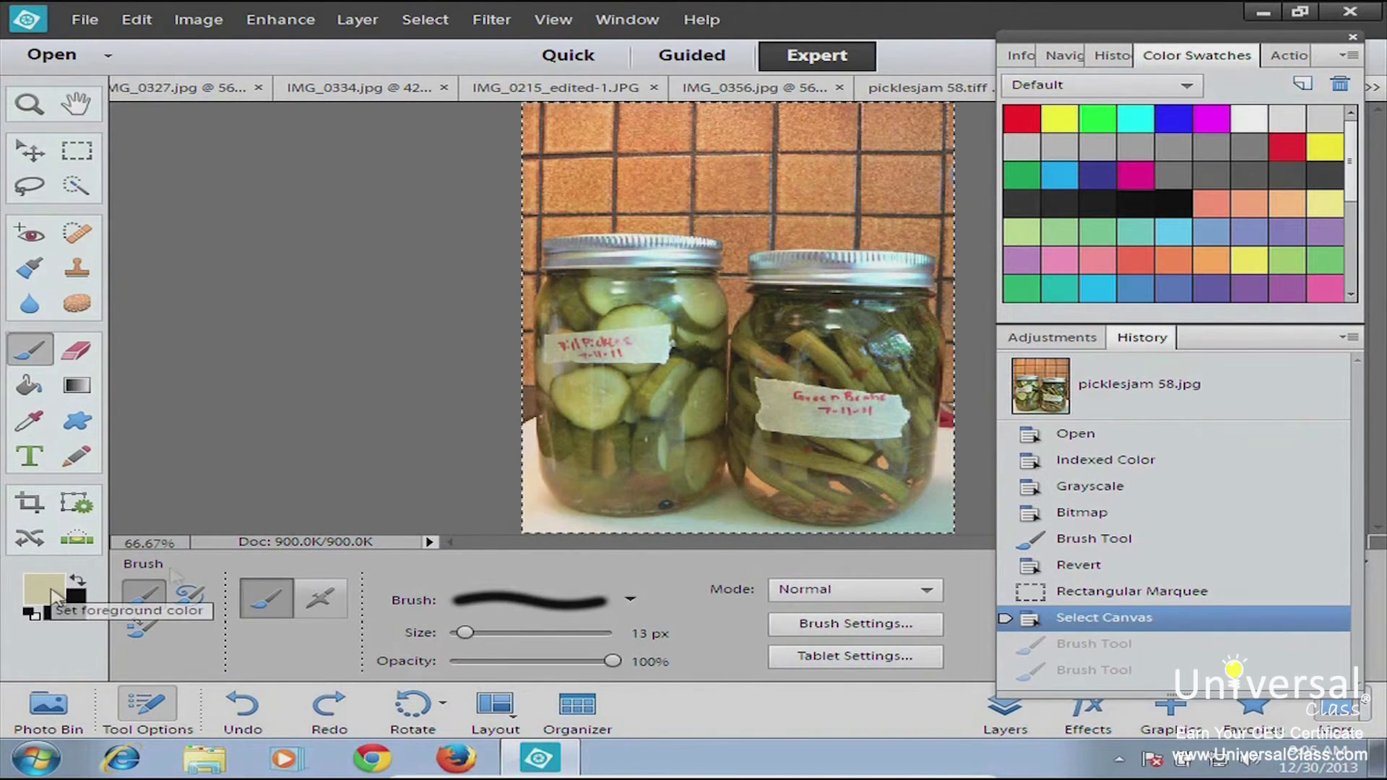
click(1301, 86)
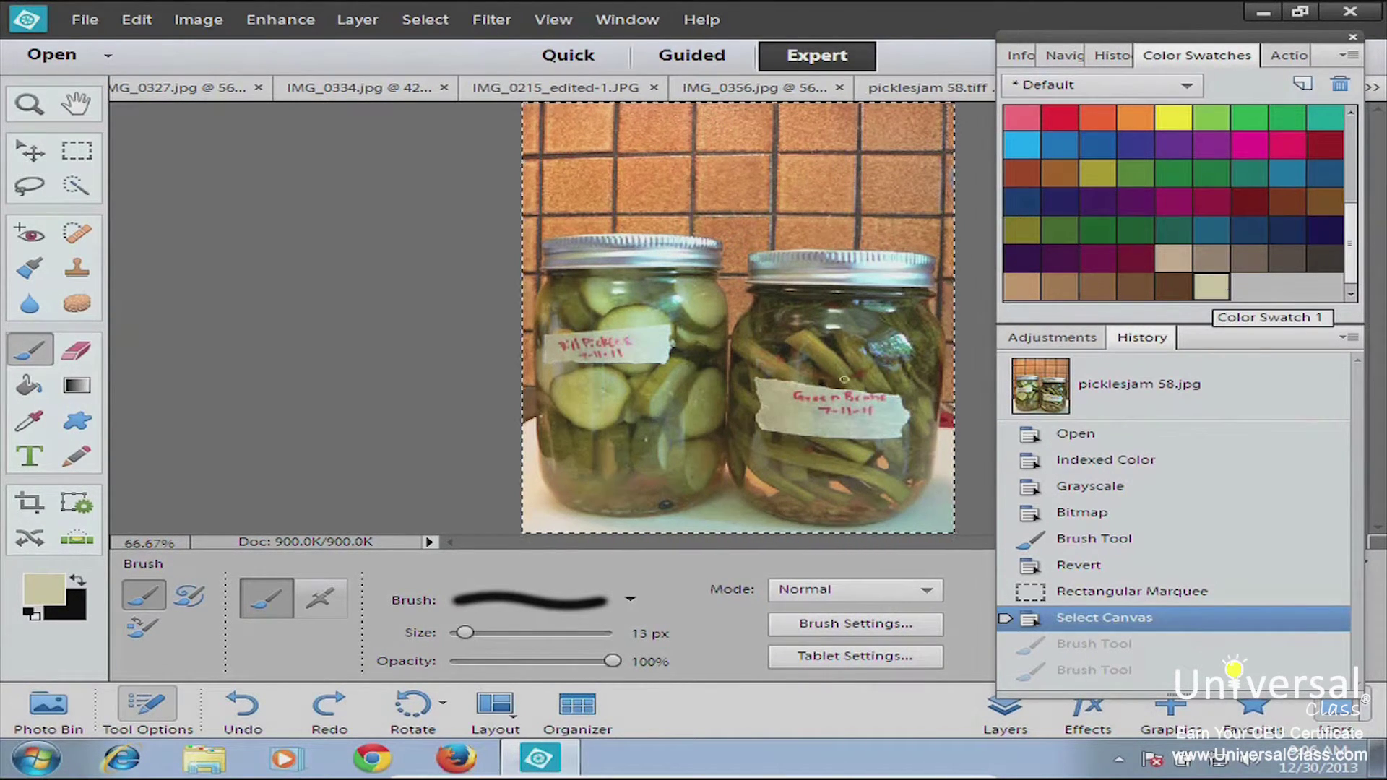
Set the foreground color to the dark brown 4f4215 and save it as another new color swatch.
click(40, 594)
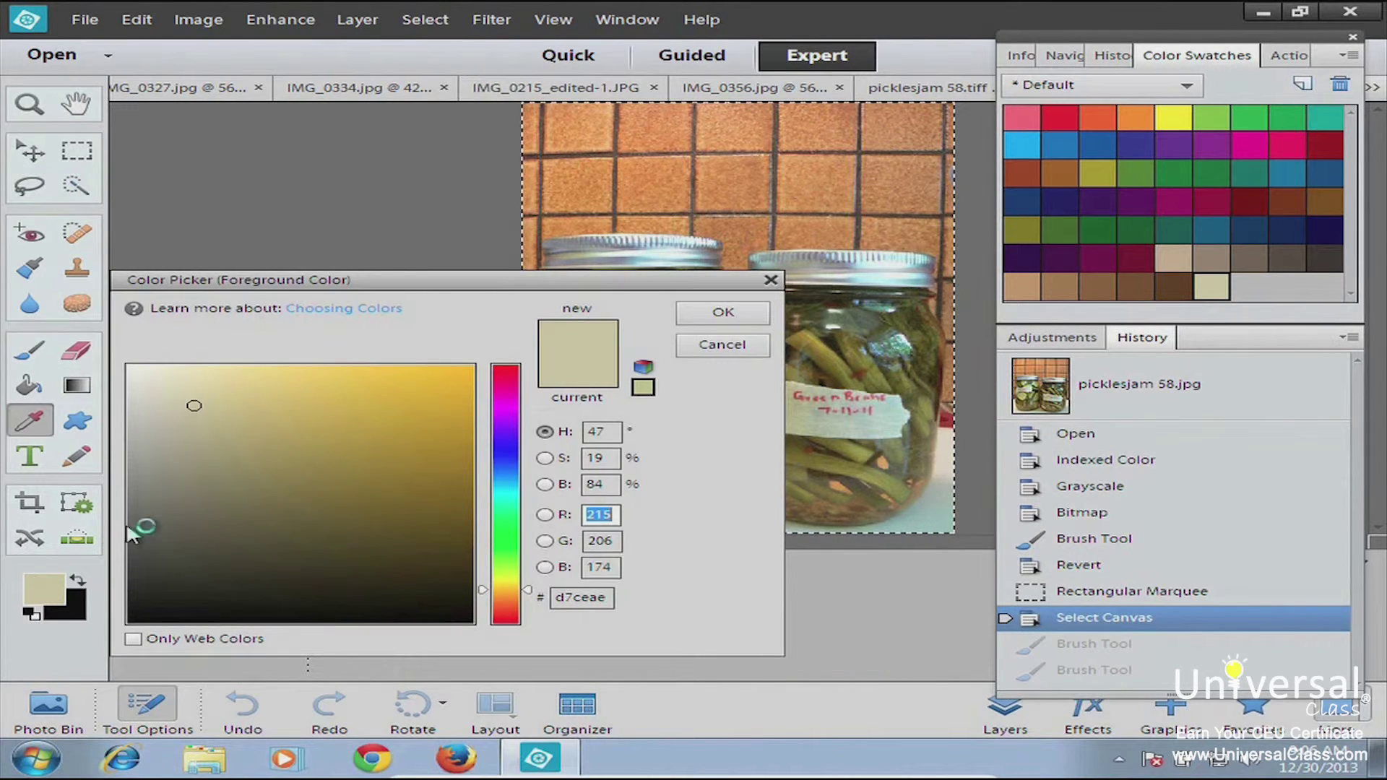
click(378, 543)
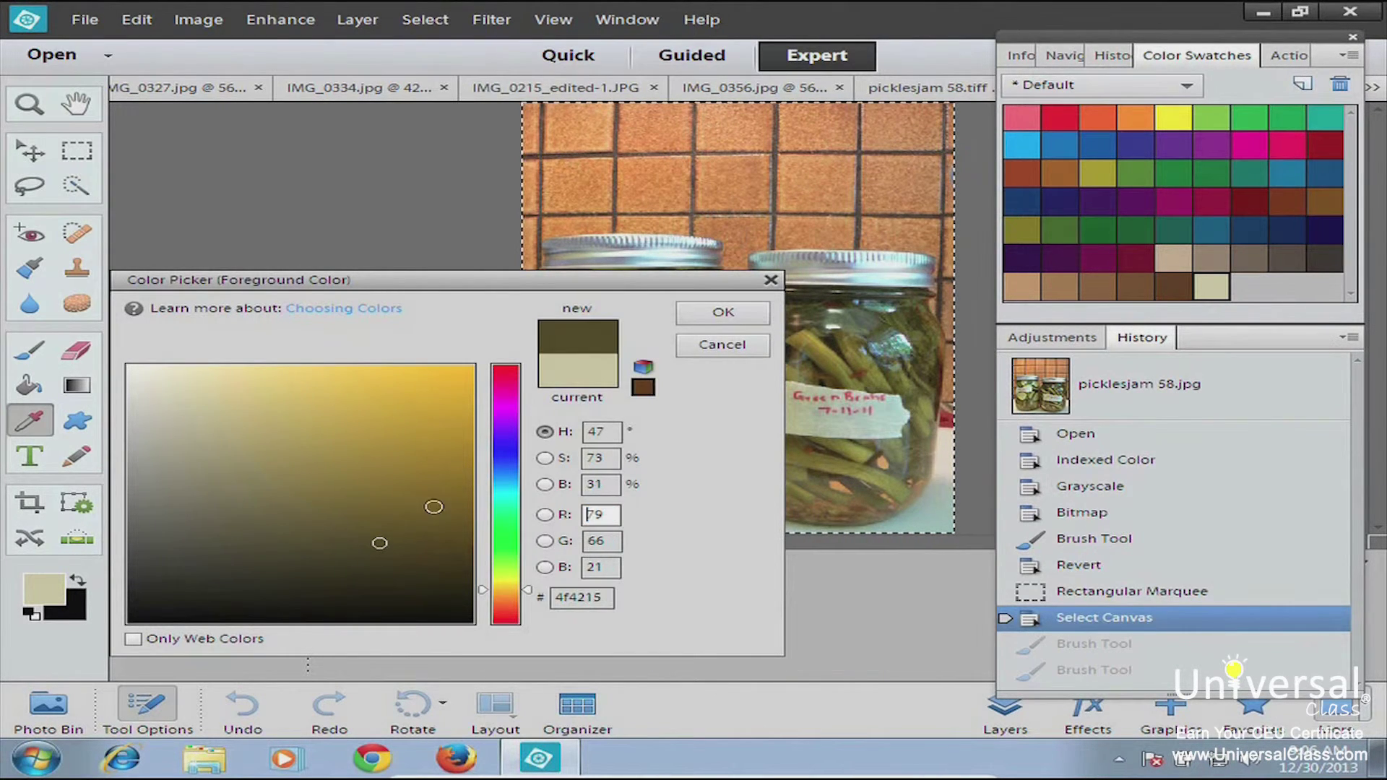
click(723, 314)
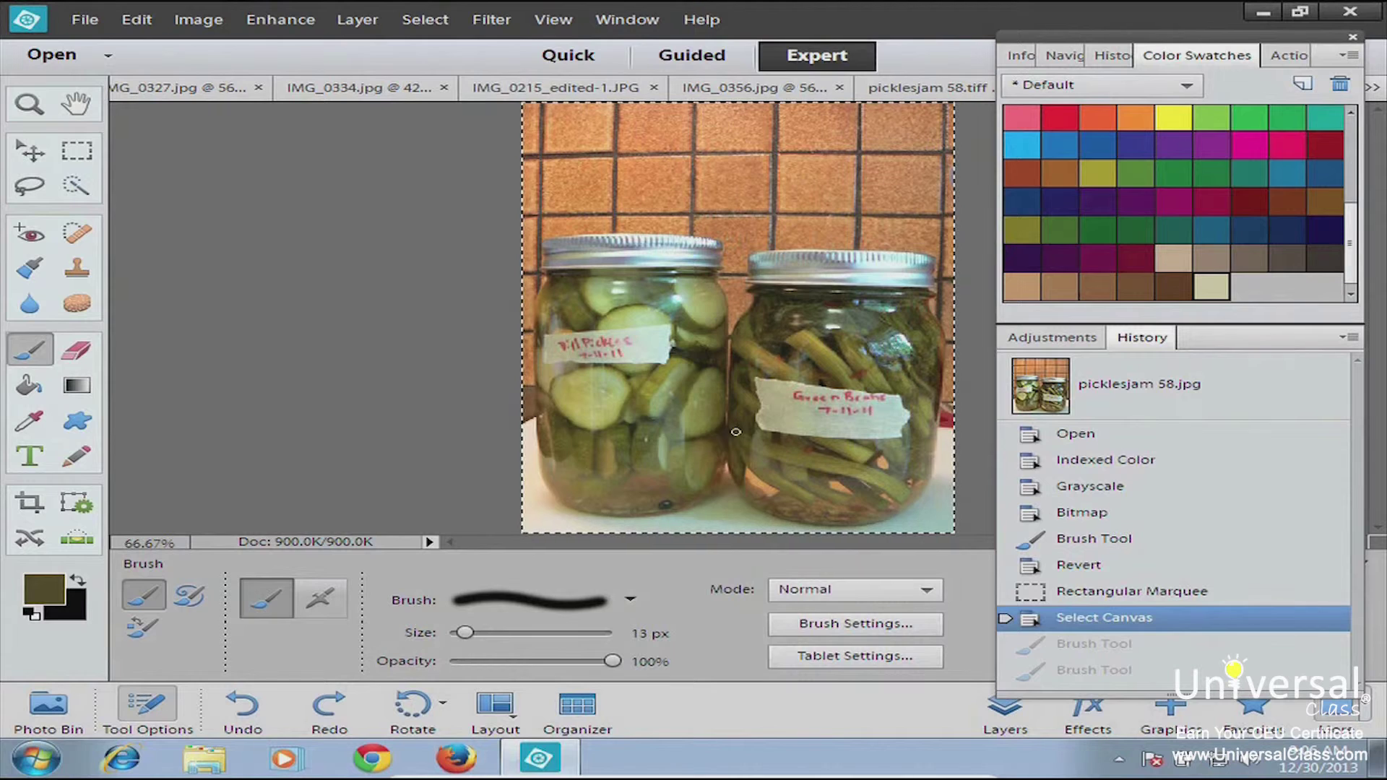
click(1300, 88)
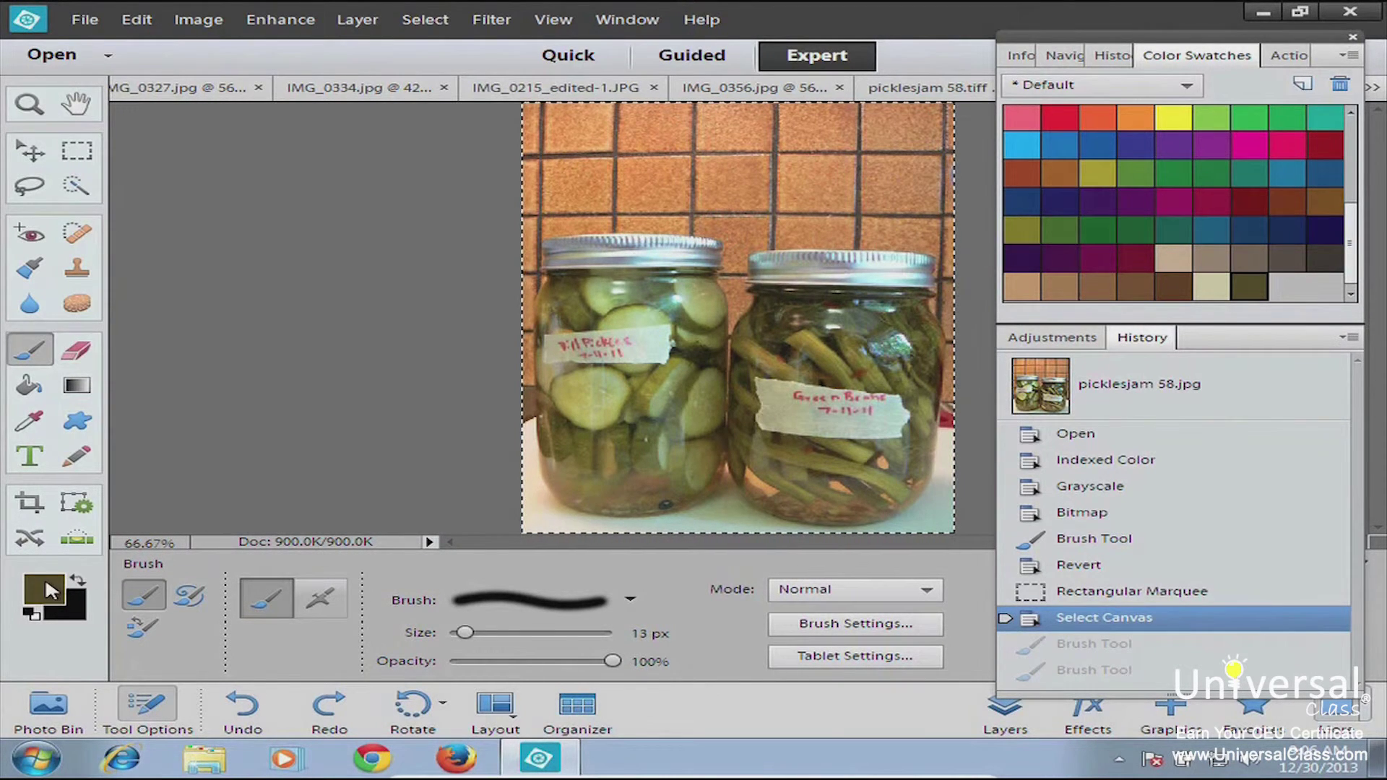
Choose colors from the custom beige and dark brown swatches, and delete the dark brown swatch.
click(1212, 291)
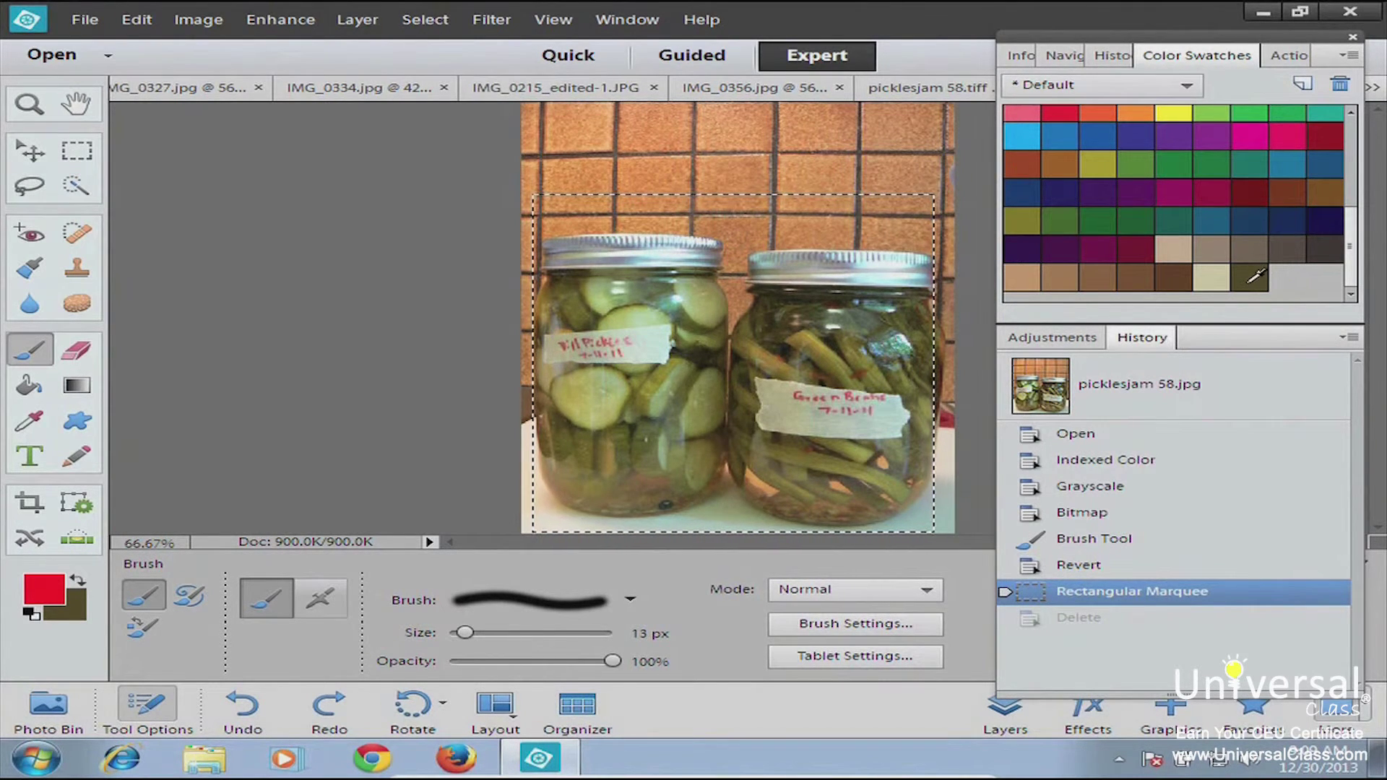
click(1247, 275)
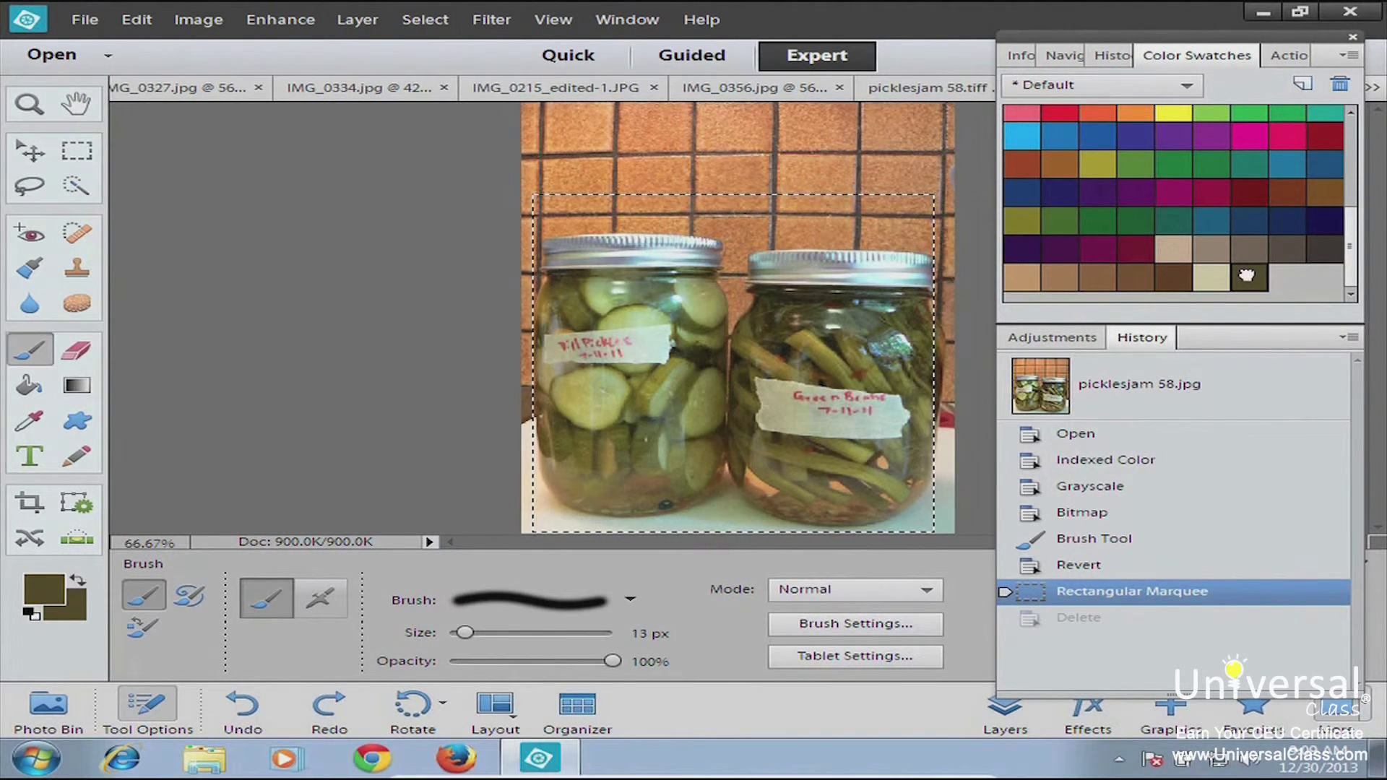
click(1342, 86)
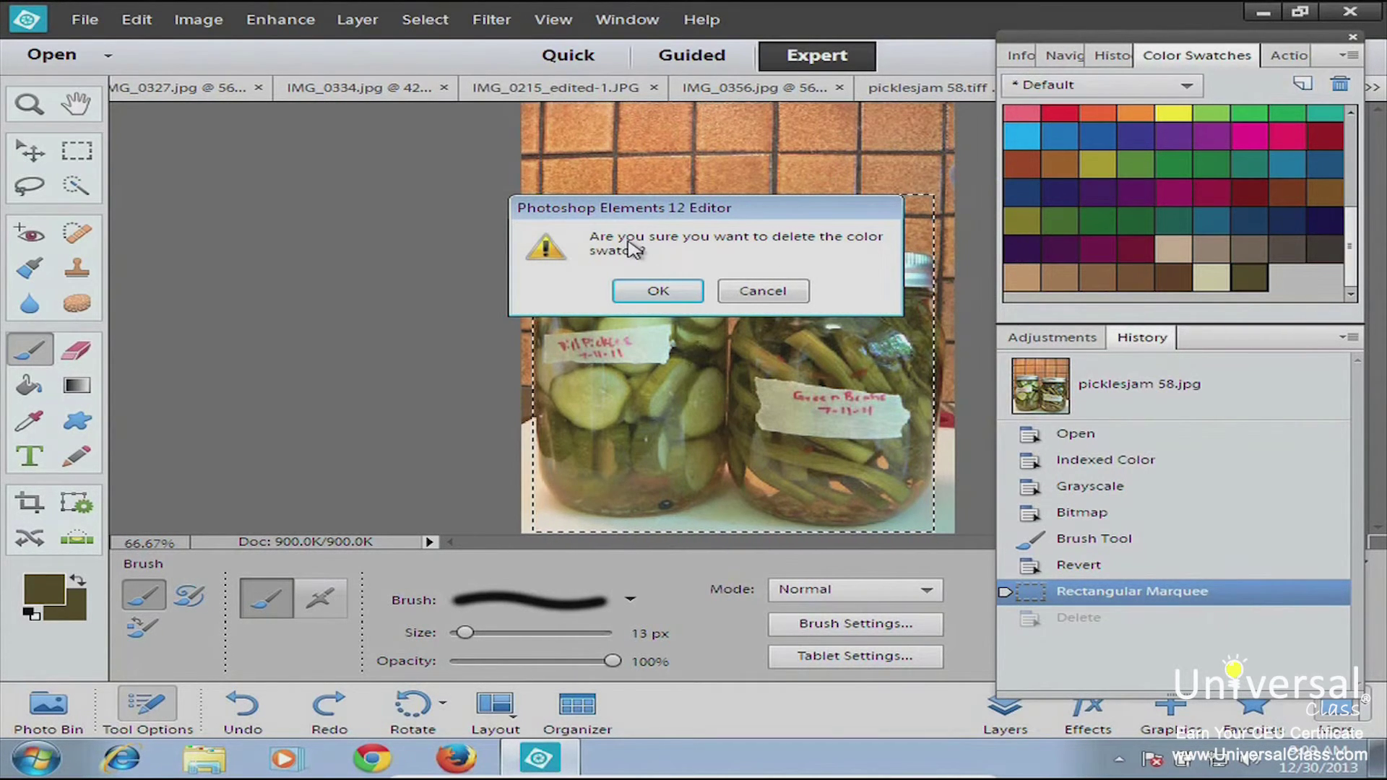
click(665, 292)
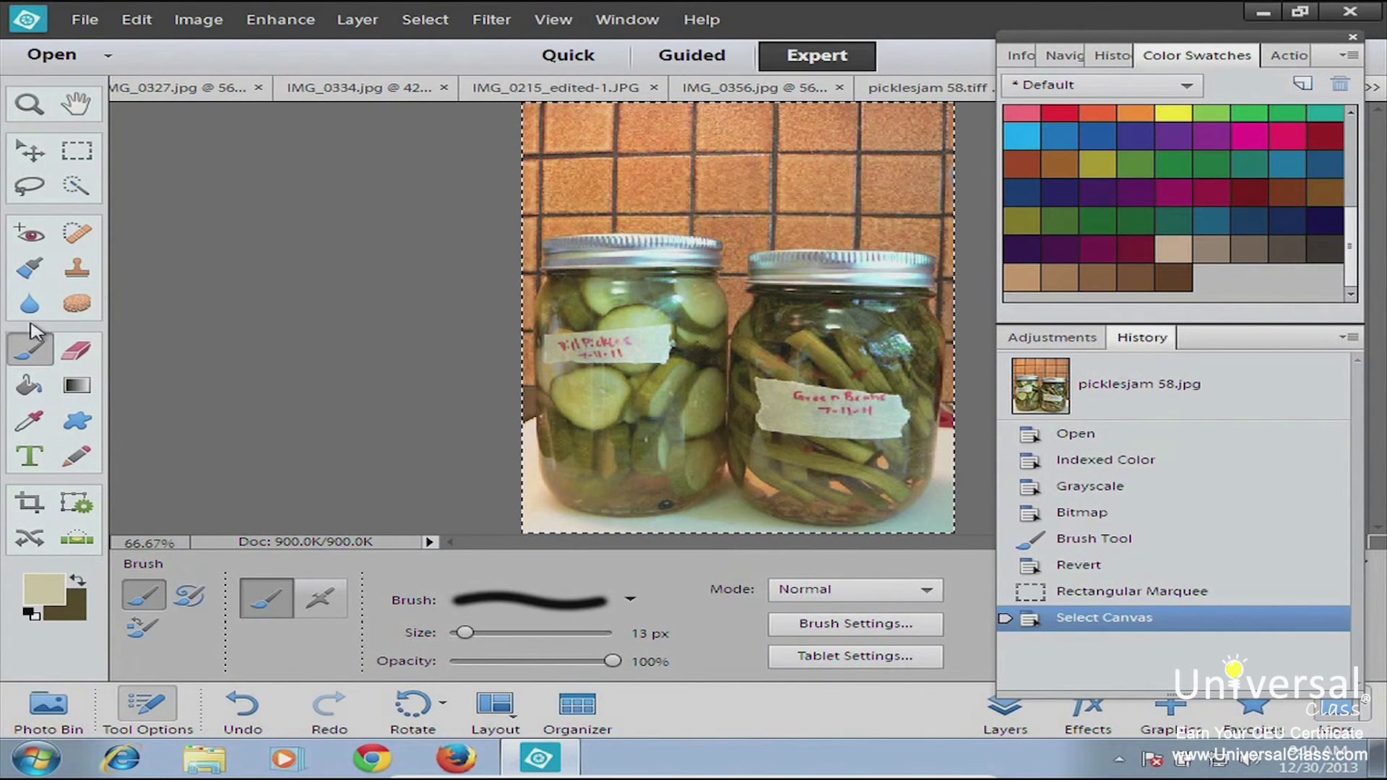
Sample a green from the pickles in the left jar as the foreground color, using the eyedropper's Point Sample across All Layers.
click(28, 425)
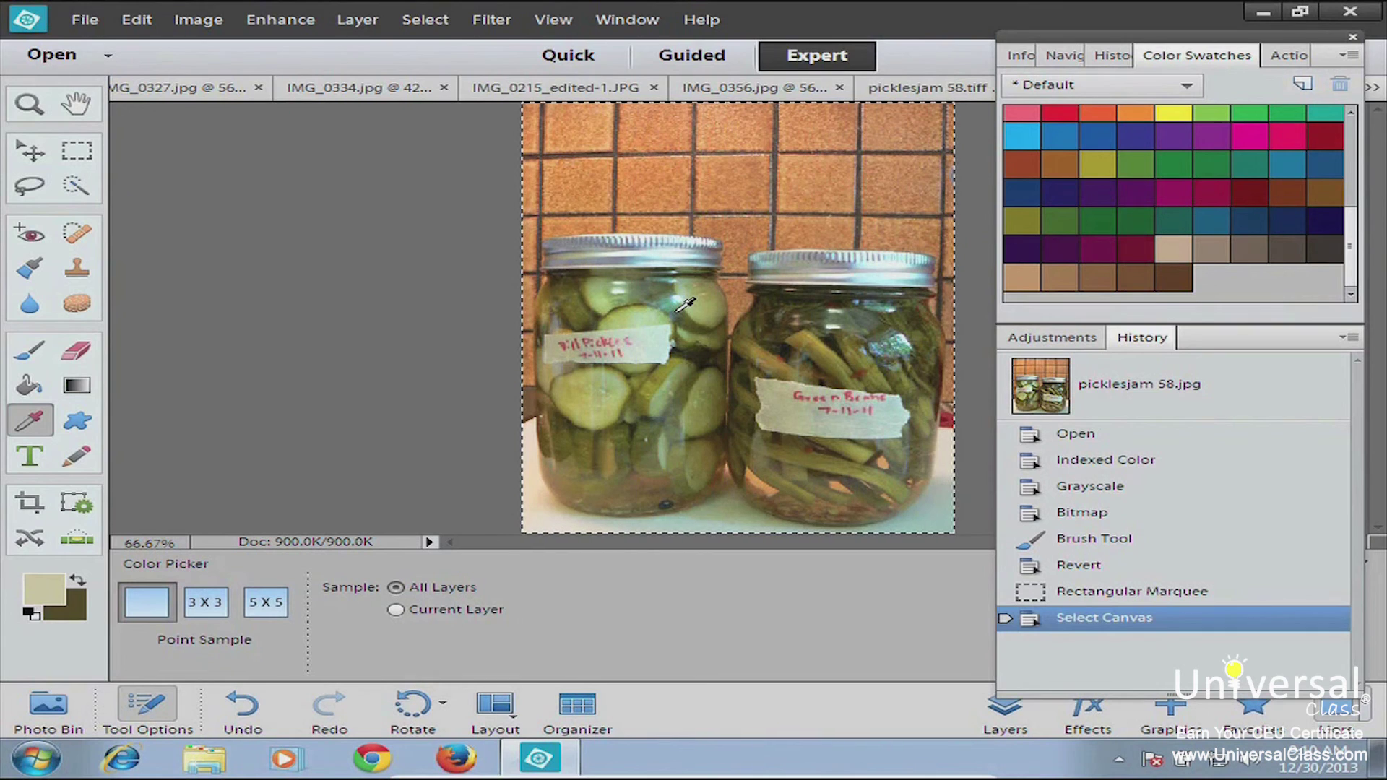
click(677, 311)
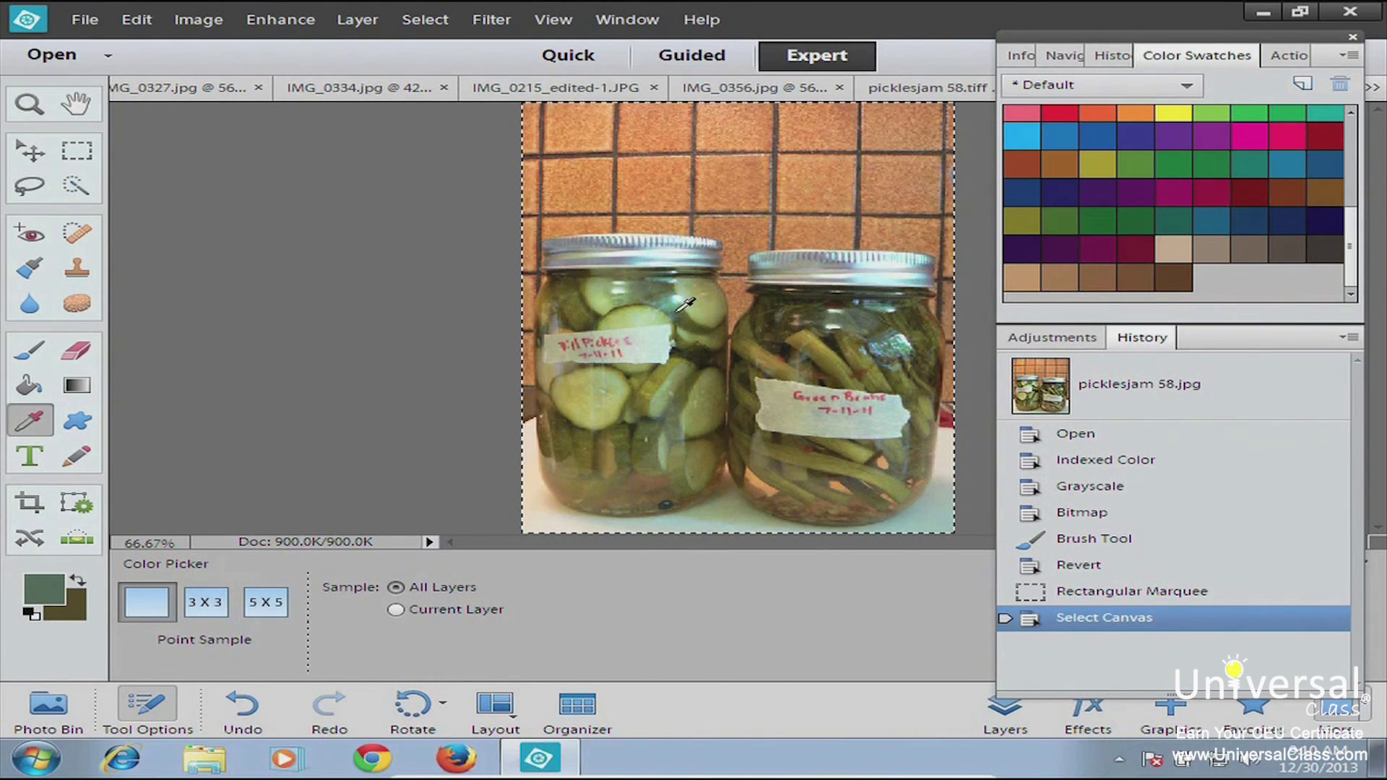